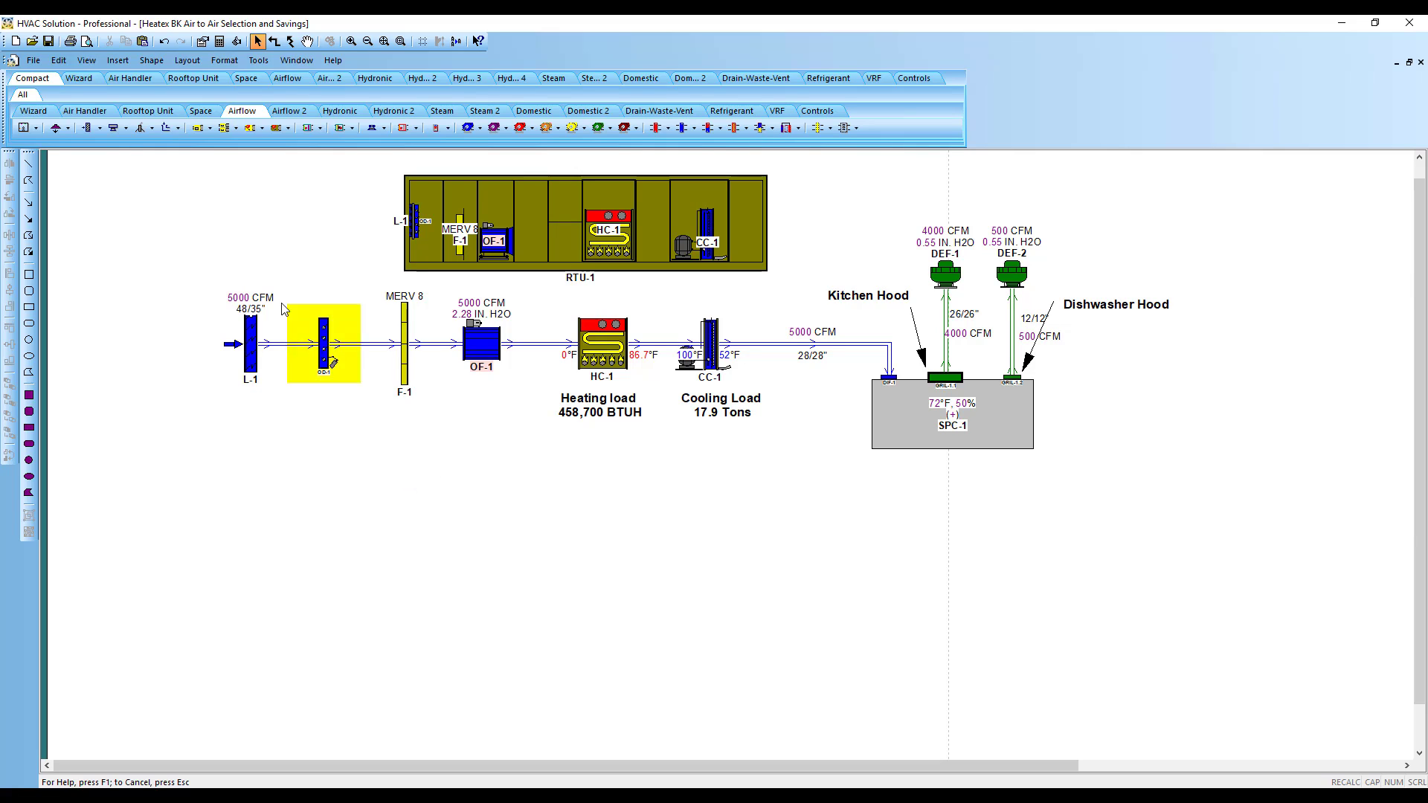
- Copy the entire RTU-1 airflow schematic with its rooftop unit and paste the duplicate directly below the original
{"action": "left_click_drag", "start_coordinate": [322, 275], "coordinate": [1161, 477]}
{"action": "right_click", "coordinate": [1141, 380]}
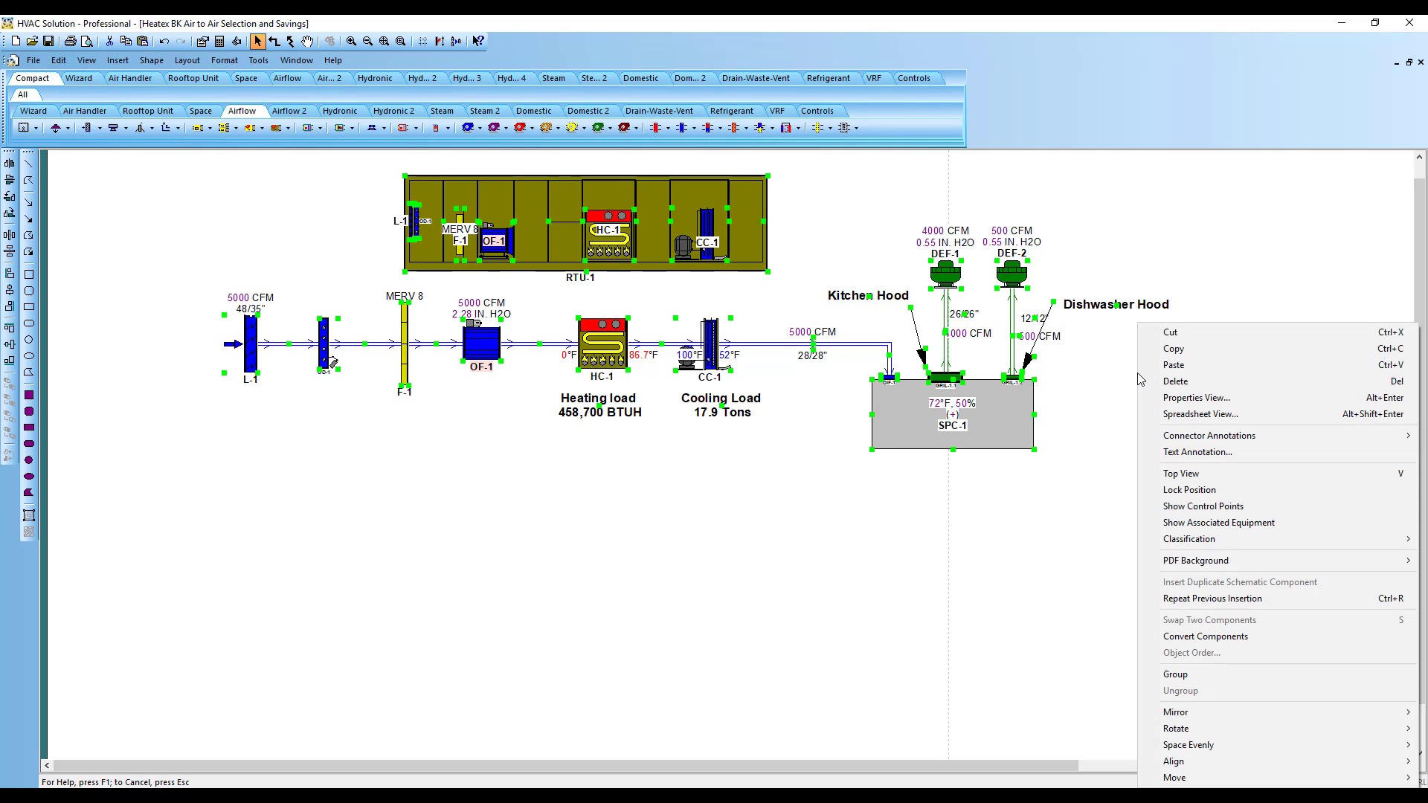
{"action": "left_click", "coordinate": [1171, 350]}
{"action": "right_click", "coordinate": [783, 486]}
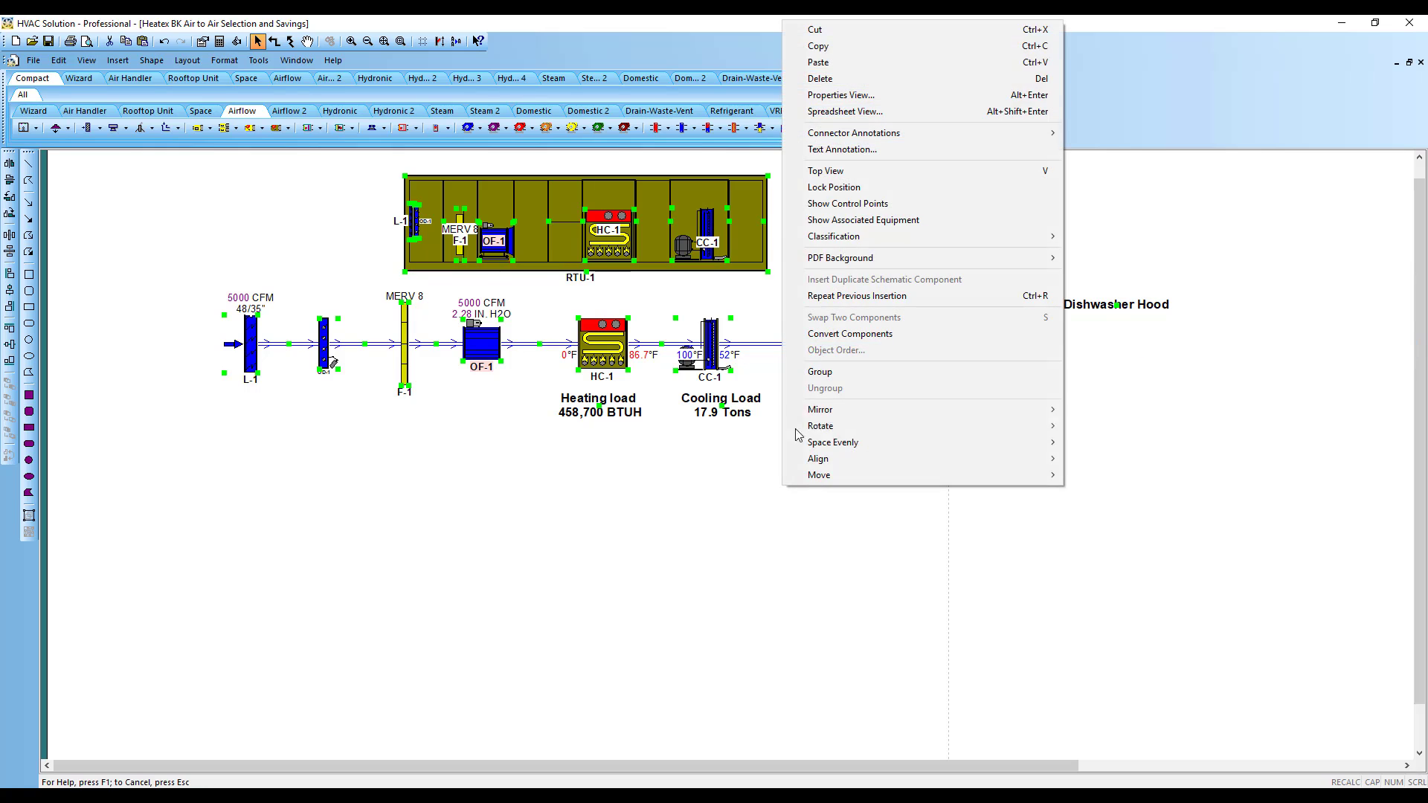
{"action": "left_click", "coordinate": [819, 63]}
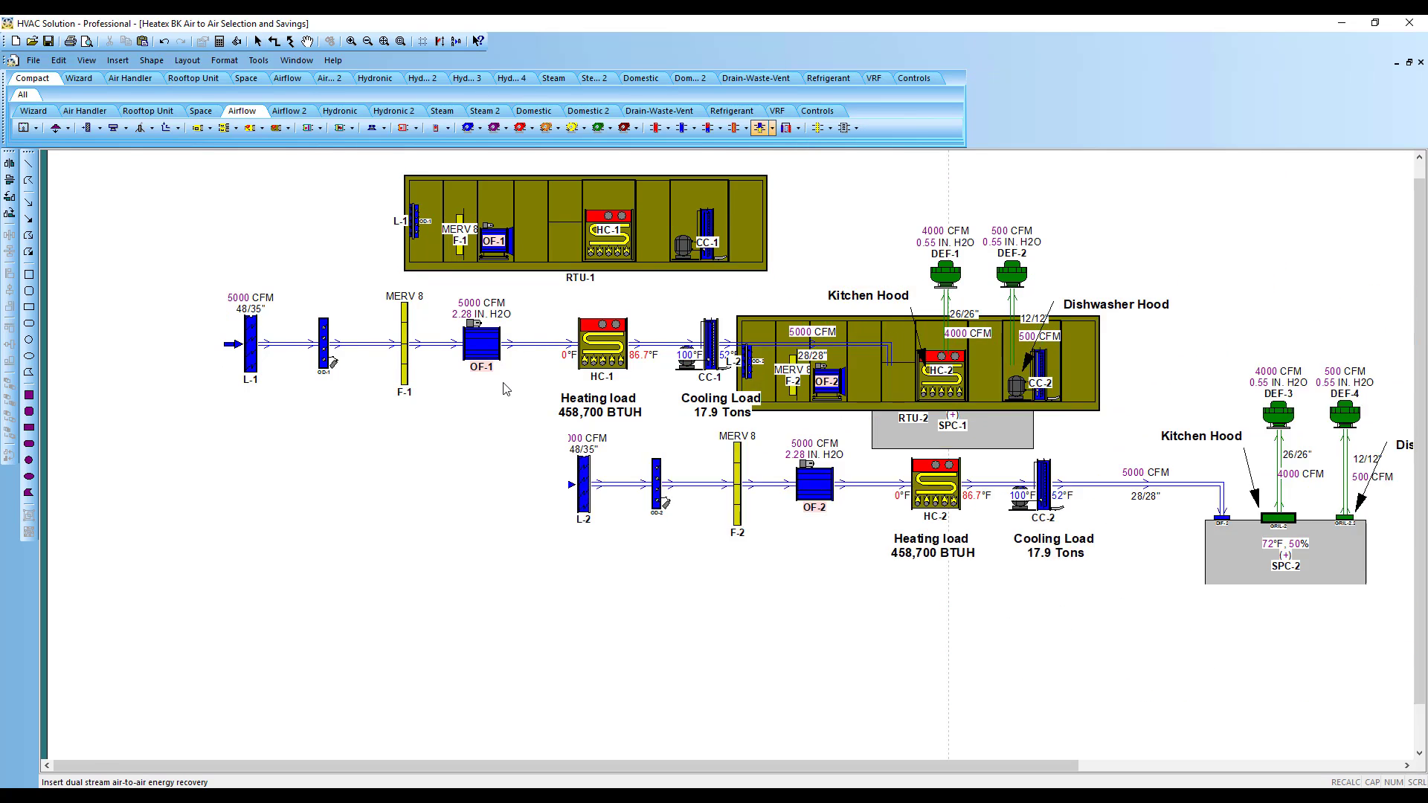
{"action": "left_click_drag", "start_coordinate": [321, 498], "coordinate": [358, 432]}
{"action": "left_click", "coordinate": [295, 468]}
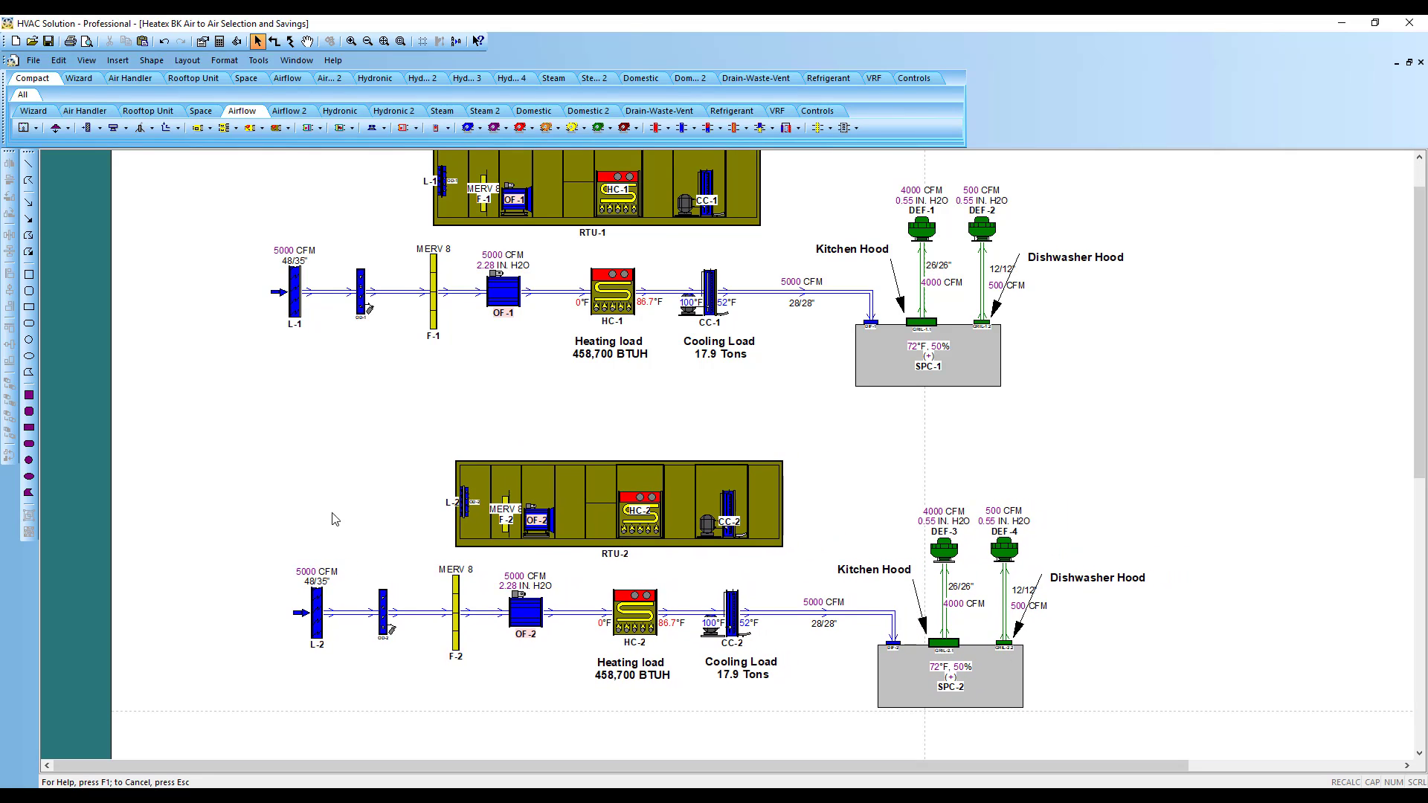
- Shrink heating coil HC-2 and cooling coil CC-2 and lower louver L-2 to fit RTU-2's lower half
{"action": "scroll", "coordinate": [355, 547], "scroll_direction": "up", "scroll_amount": 1}
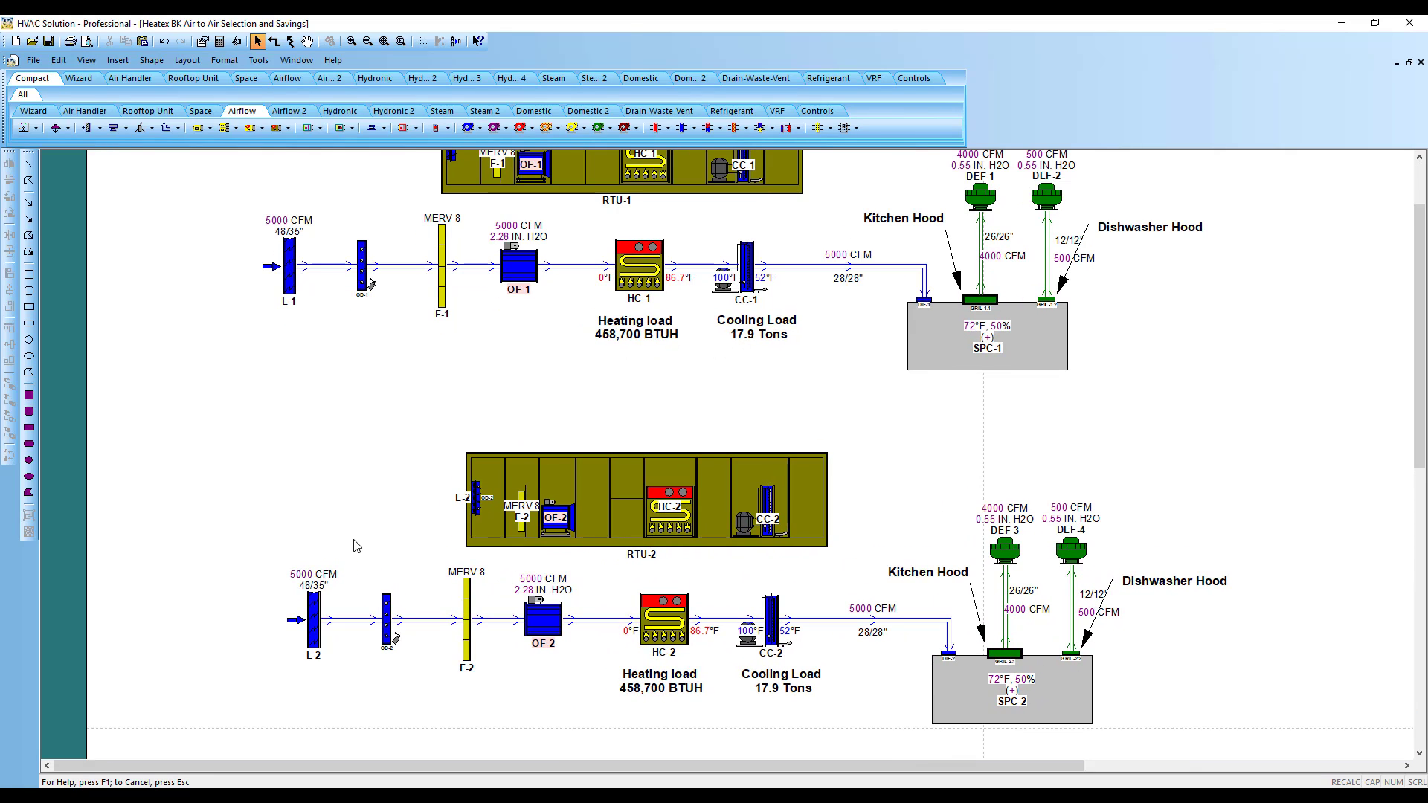
{"action": "left_click", "coordinate": [690, 516]}
{"action": "left_click_drag", "start_coordinate": [696, 488], "coordinate": [681, 501]}
{"action": "left_click", "coordinate": [787, 494]}
{"action": "left_click_drag", "start_coordinate": [787, 485], "coordinate": [772, 500]}
{"action": "left_click", "coordinate": [477, 506]}
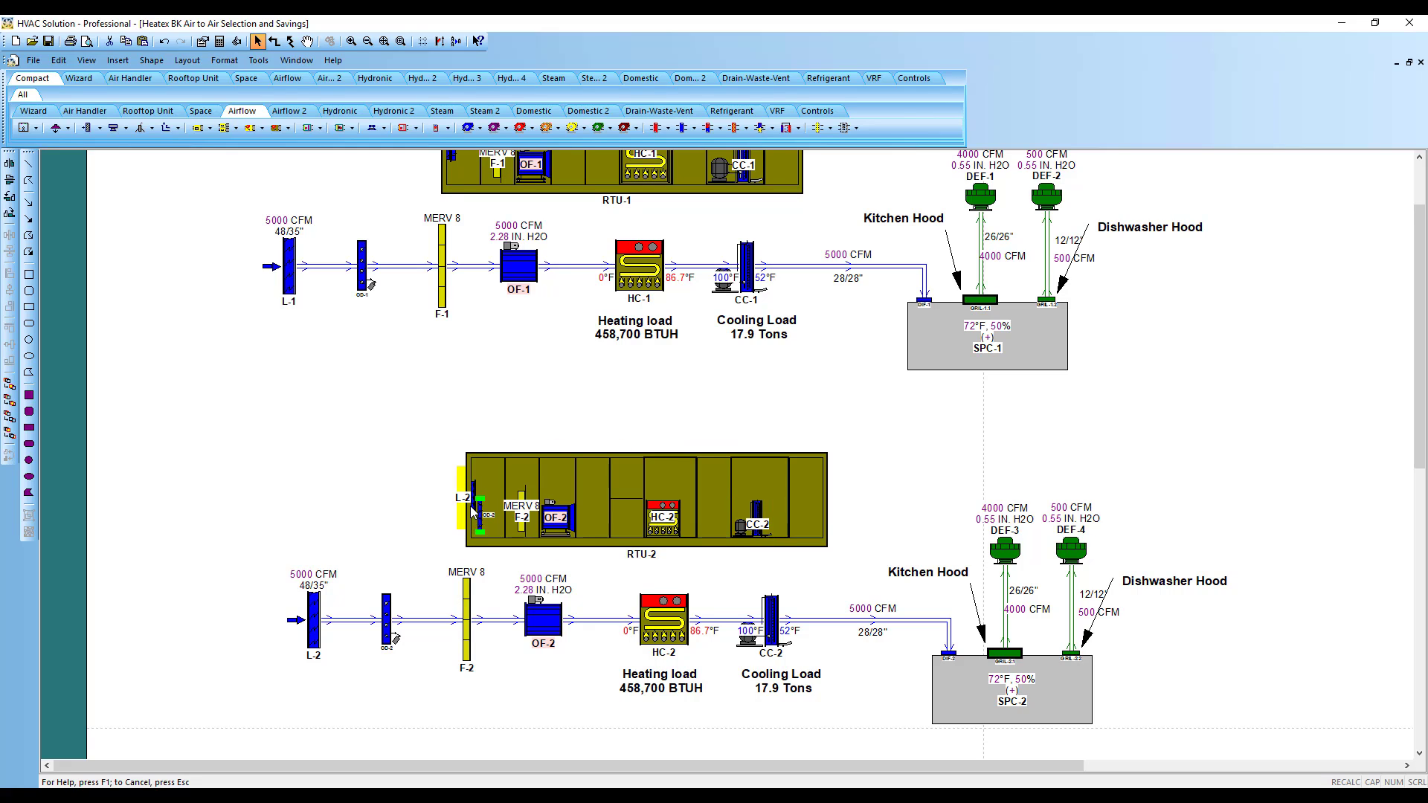
{"action": "mouse_move", "coordinate": [471, 511]}
{"action": "left_mouse_down"}
{"action": "mouse_move", "coordinate": [475, 497]}
{"action": "mouse_move", "coordinate": [470, 519]}
{"action": "left_mouse_up"}
- Enable split plenums for all of RTU-2's plenum sections and shrink filter F-2 into the lower deck
{"action": "left_click", "coordinate": [807, 485]}
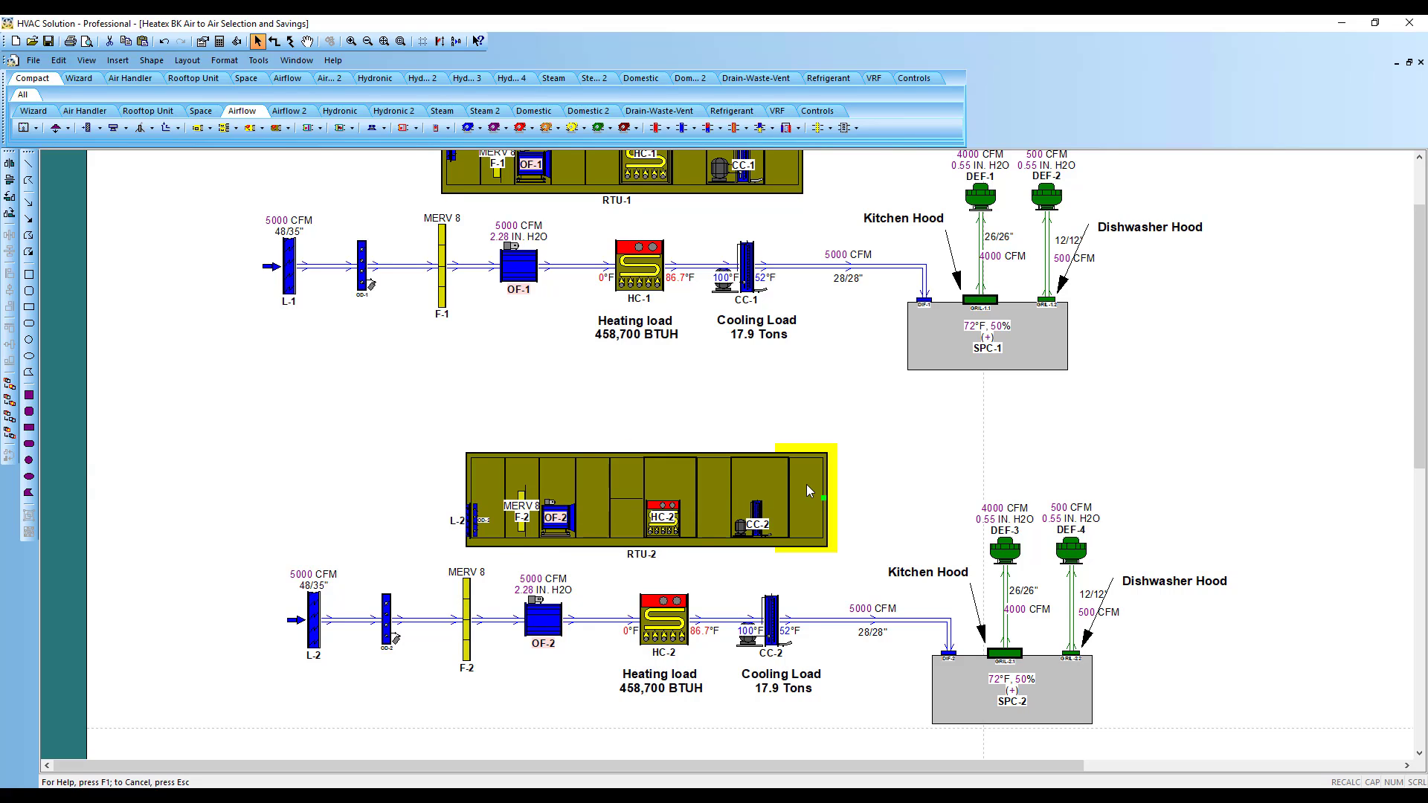
{"action": "left_click", "coordinate": [712, 478], "text": "shift"}
{"action": "left_click", "coordinate": [679, 479], "text": "shift"}
{"action": "left_click", "coordinate": [600, 478], "text": "shift"}
{"action": "left_click_drag", "start_coordinate": [576, 480], "coordinate": [491, 478]}
{"action": "double_click", "coordinate": [489, 471]}
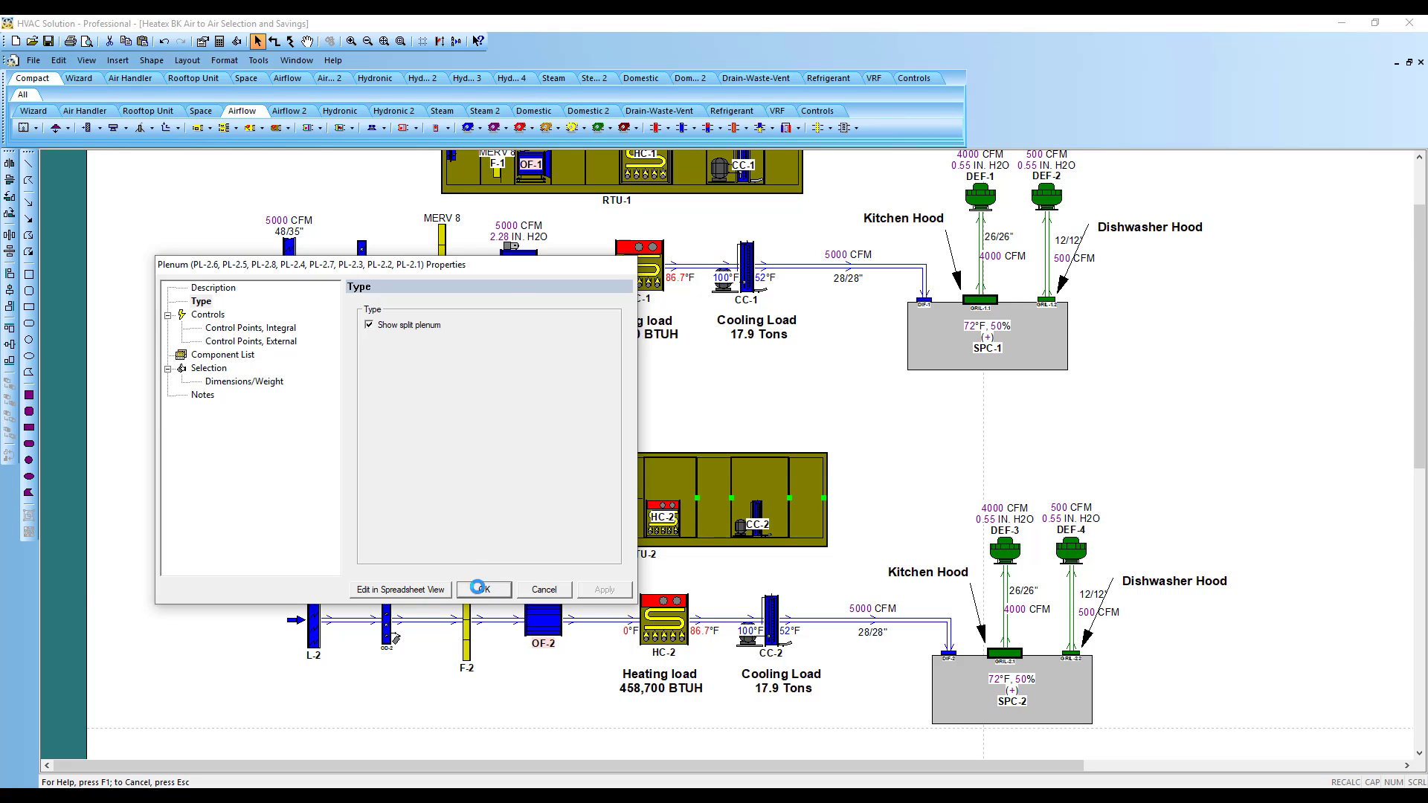
{"action": "left_click", "coordinate": [483, 590]}
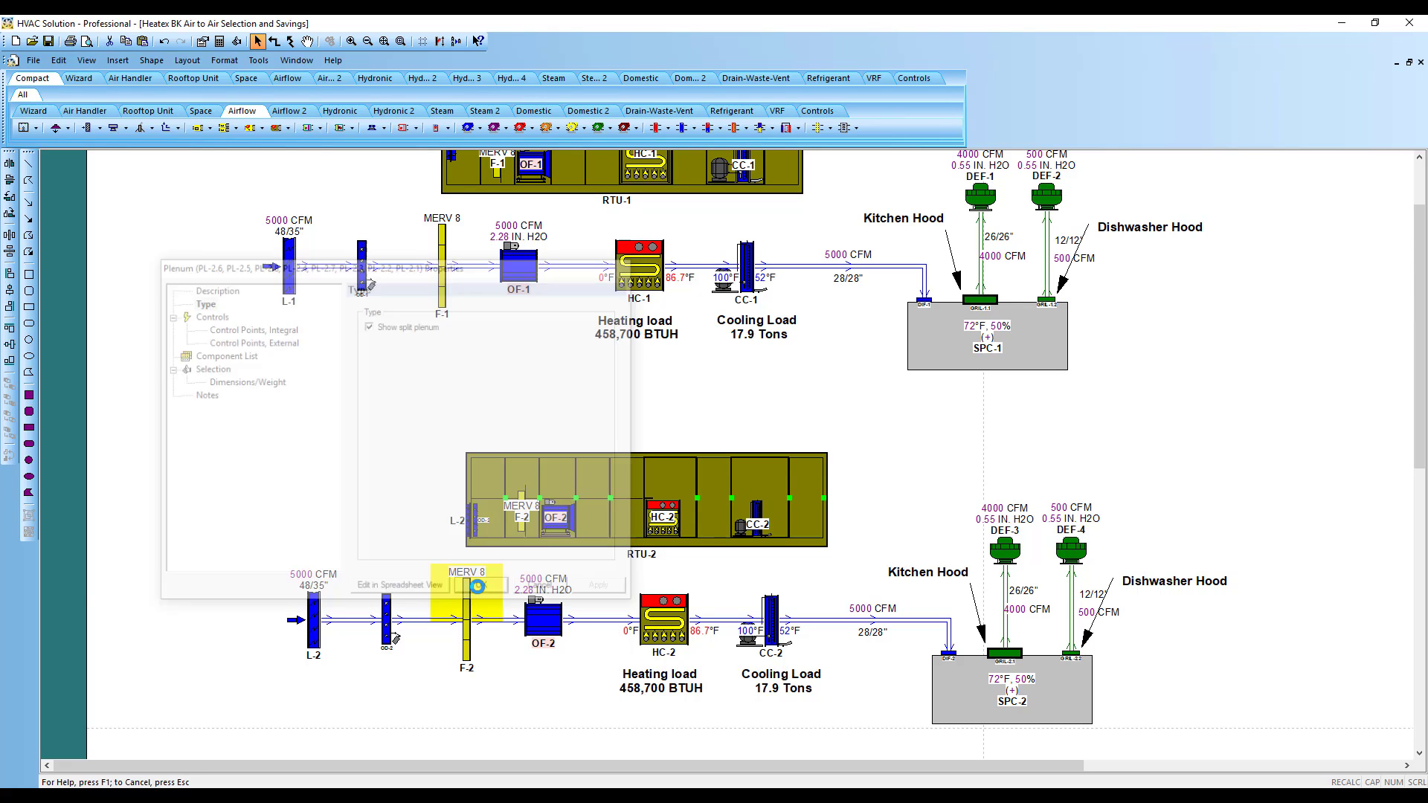
{"action": "left_click", "coordinate": [528, 509]}
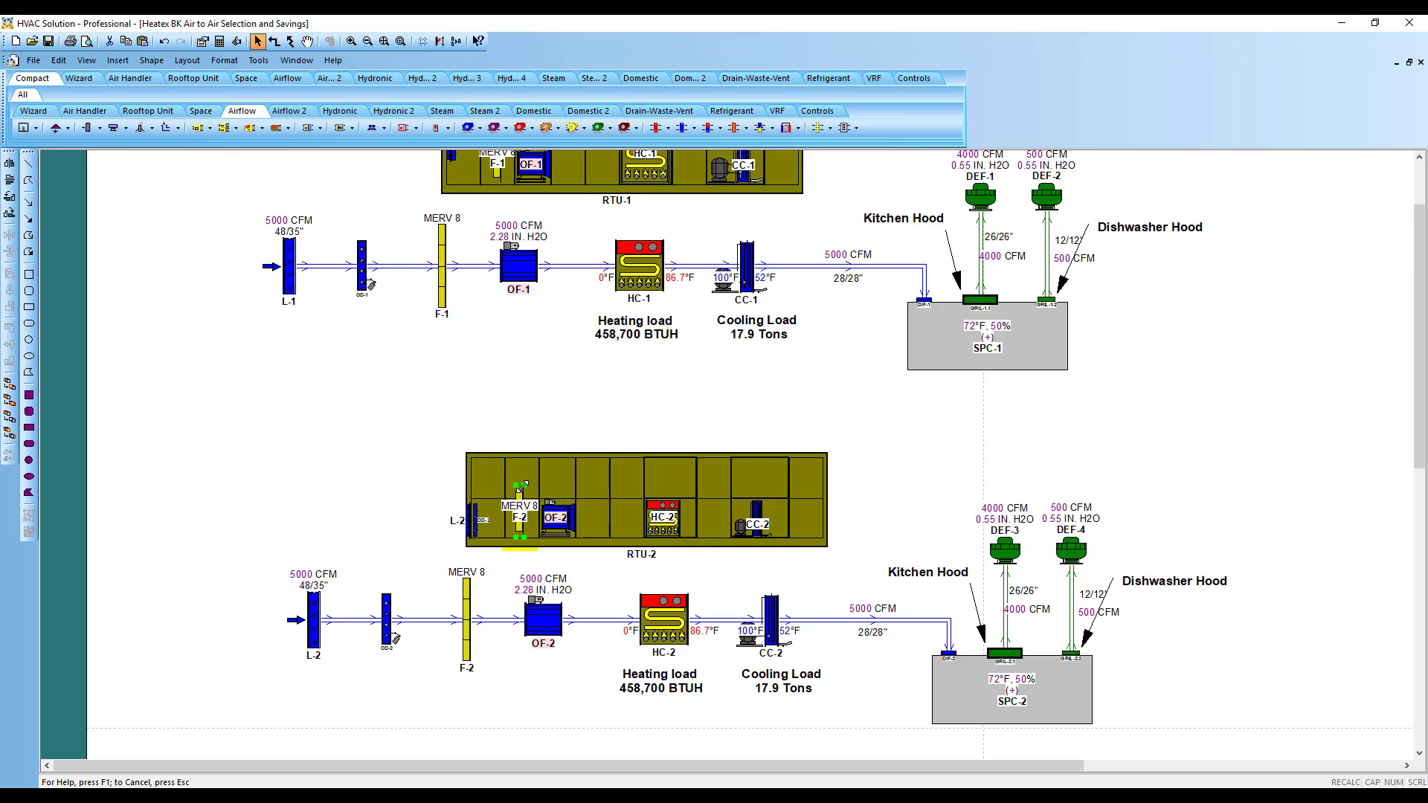
{"action": "left_click_drag", "start_coordinate": [524, 485], "coordinate": [521, 500]}
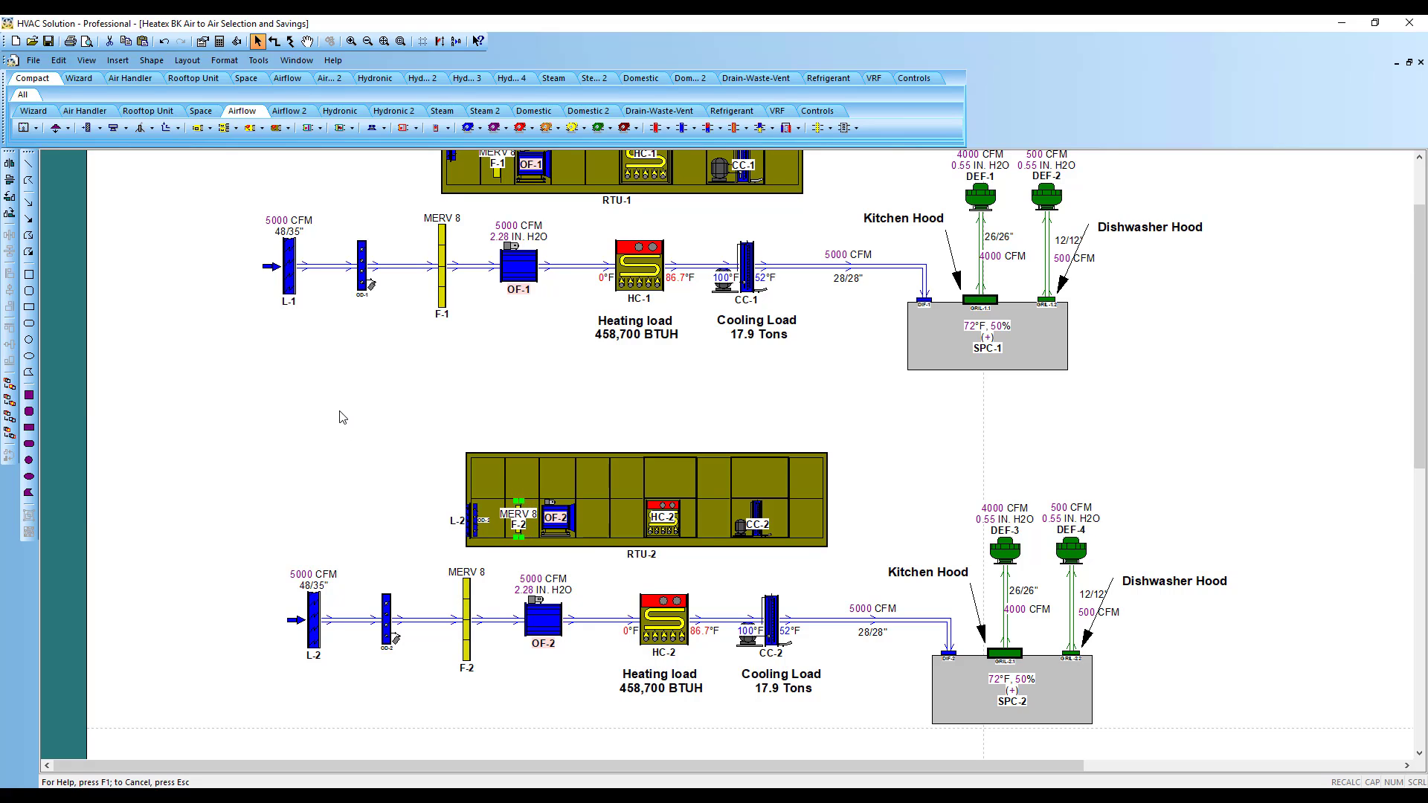
- Insert a Heatex Model B Silica Gel Adsorption Coating rotary wheel between OF-2 and HC-2 in both RTU-2 and the duct schematic
{"action": "left_click", "coordinate": [148, 112]}
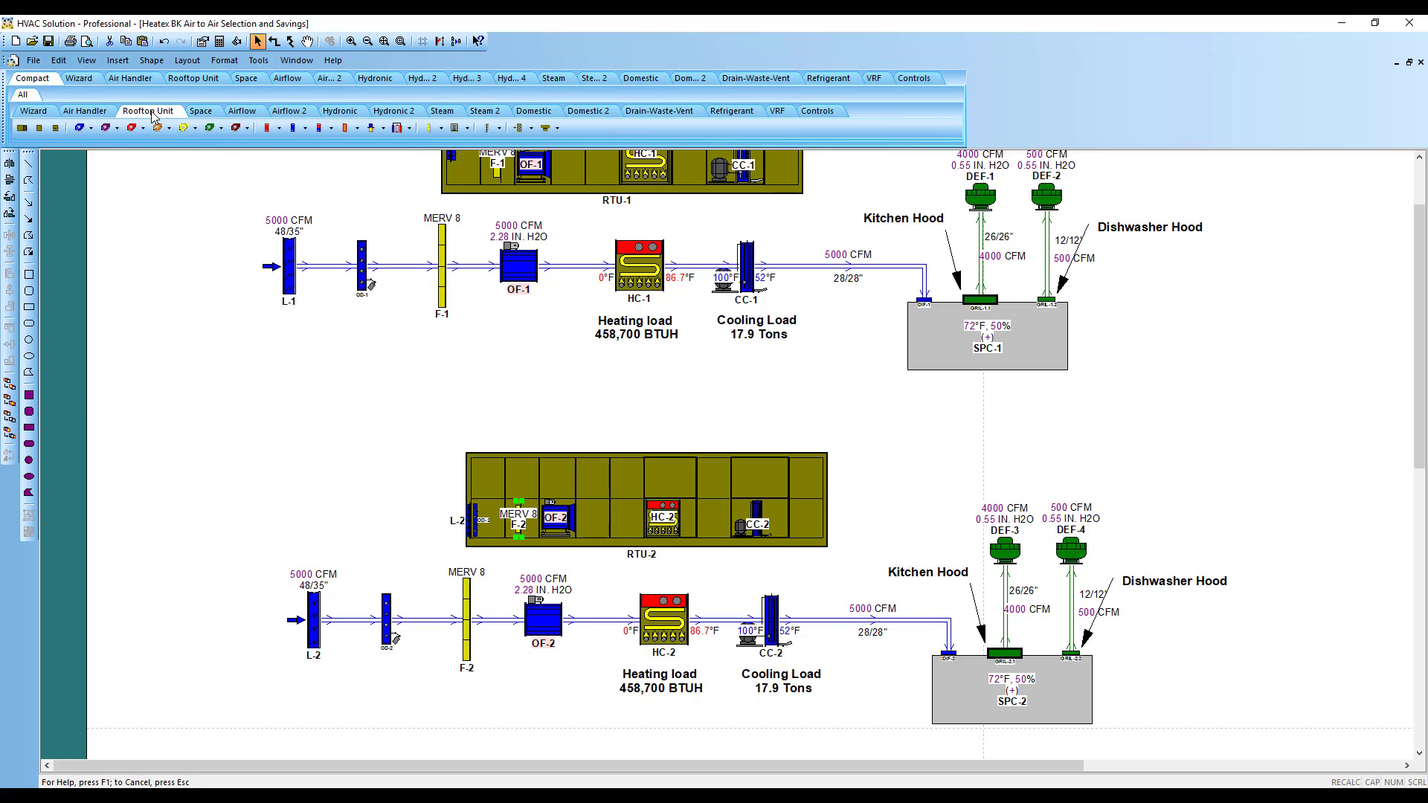
{"action": "left_click", "coordinate": [384, 129]}
{"action": "mouse_move", "coordinate": [388, 146]}
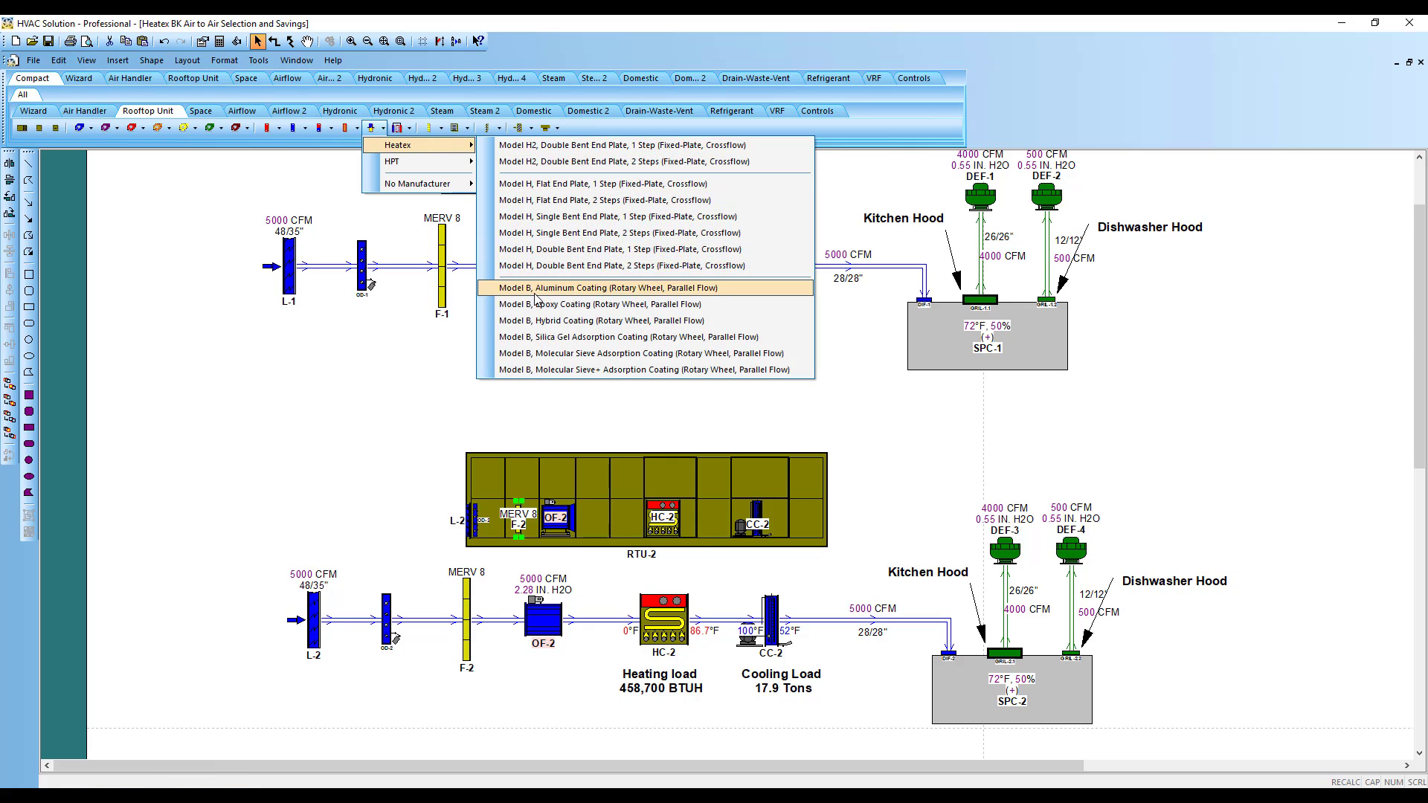
{"action": "left_click", "coordinate": [520, 337]}
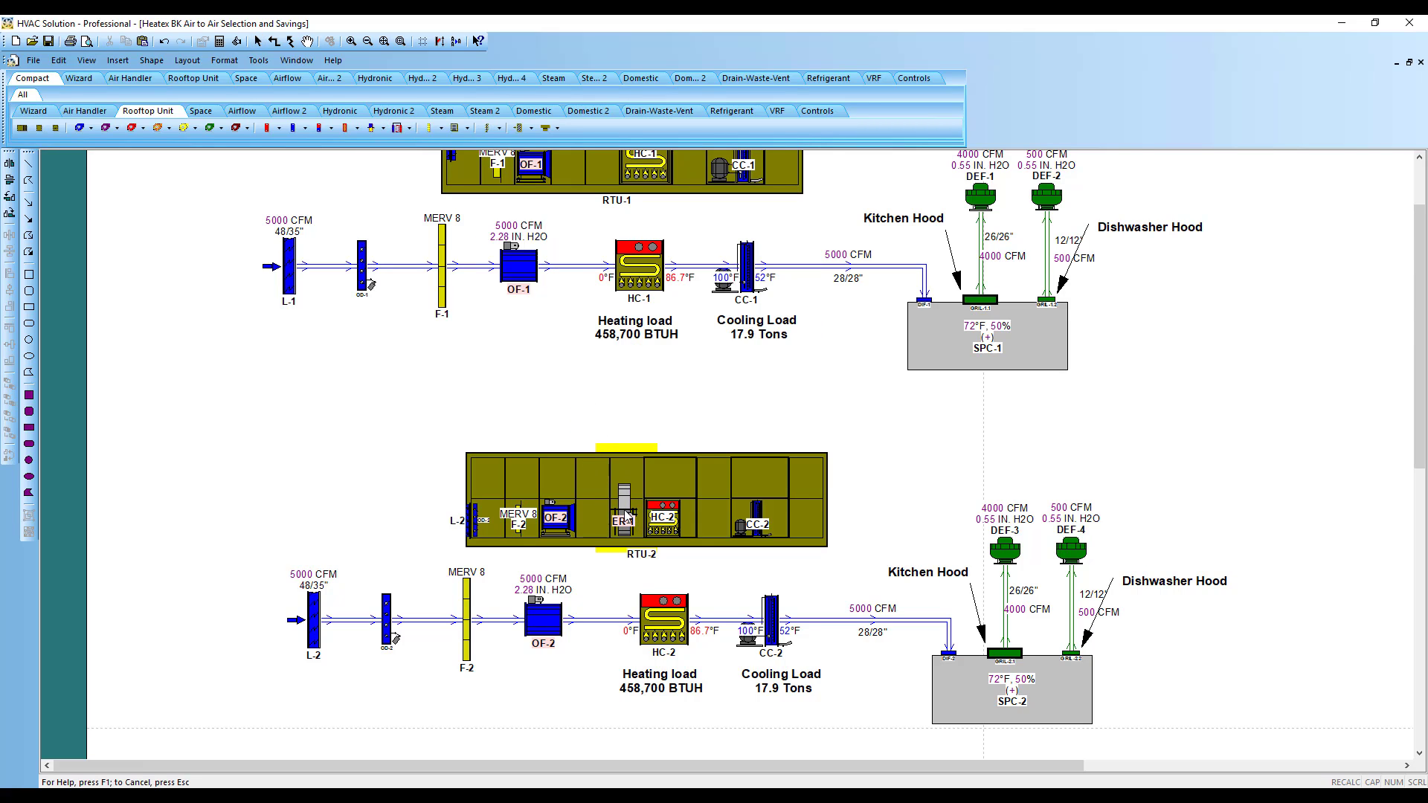
{"action": "left_click", "coordinate": [623, 519]}
{"action": "scroll", "coordinate": [593, 587], "scroll_direction": "down", "scroll_amount": 1}
{"action": "left_click_drag", "start_coordinate": [581, 600], "coordinate": [596, 451]}
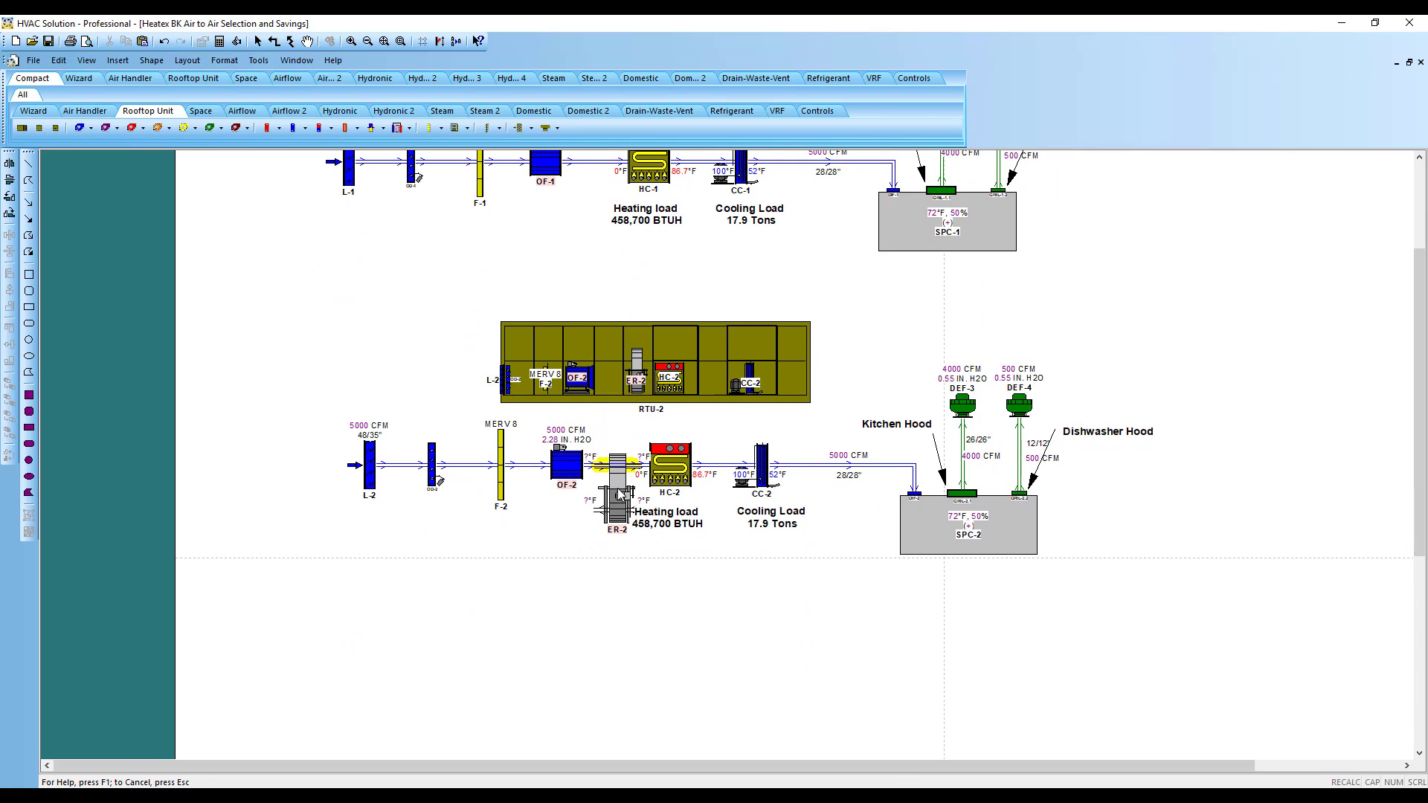
{"action": "left_click", "coordinate": [619, 493]}
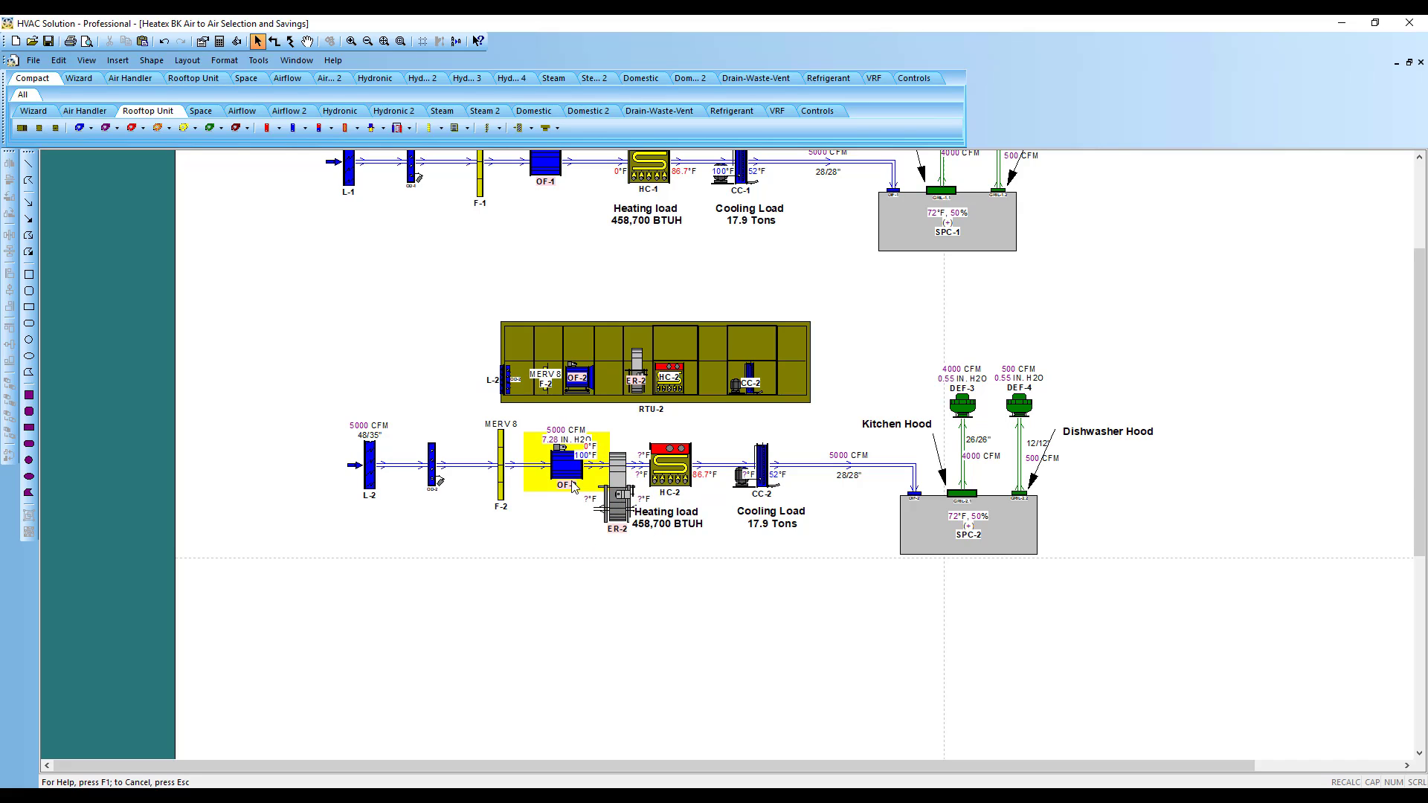
- Shift fan OF-2 away from the energy wheel and move the heating and cooling load labels clear of ER-2
{"action": "left_click_drag", "start_coordinate": [567, 467], "coordinate": [554, 466]}
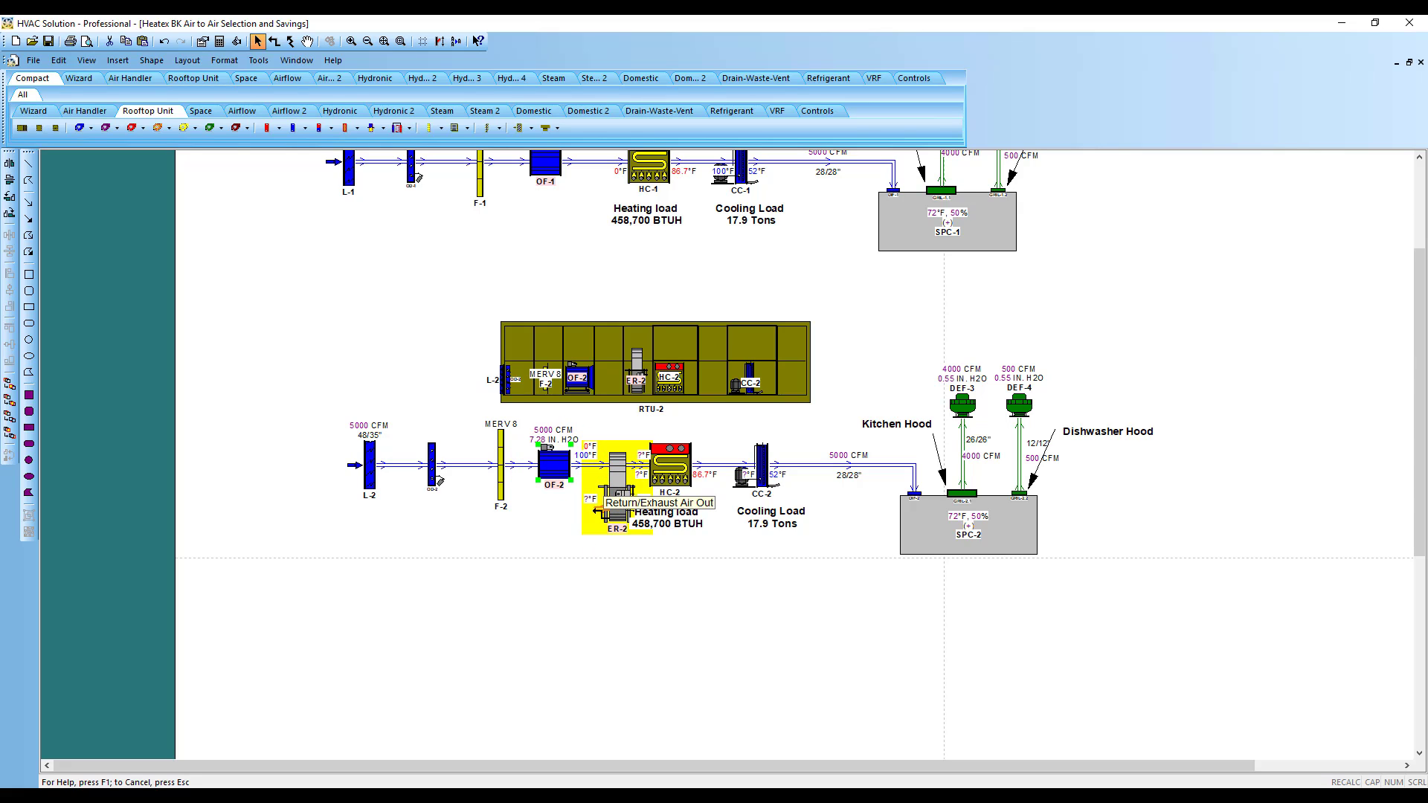
{"action": "left_click", "coordinate": [555, 536]}
{"action": "scroll", "coordinate": [554, 529], "scroll_direction": "down", "scroll_amount": 1}
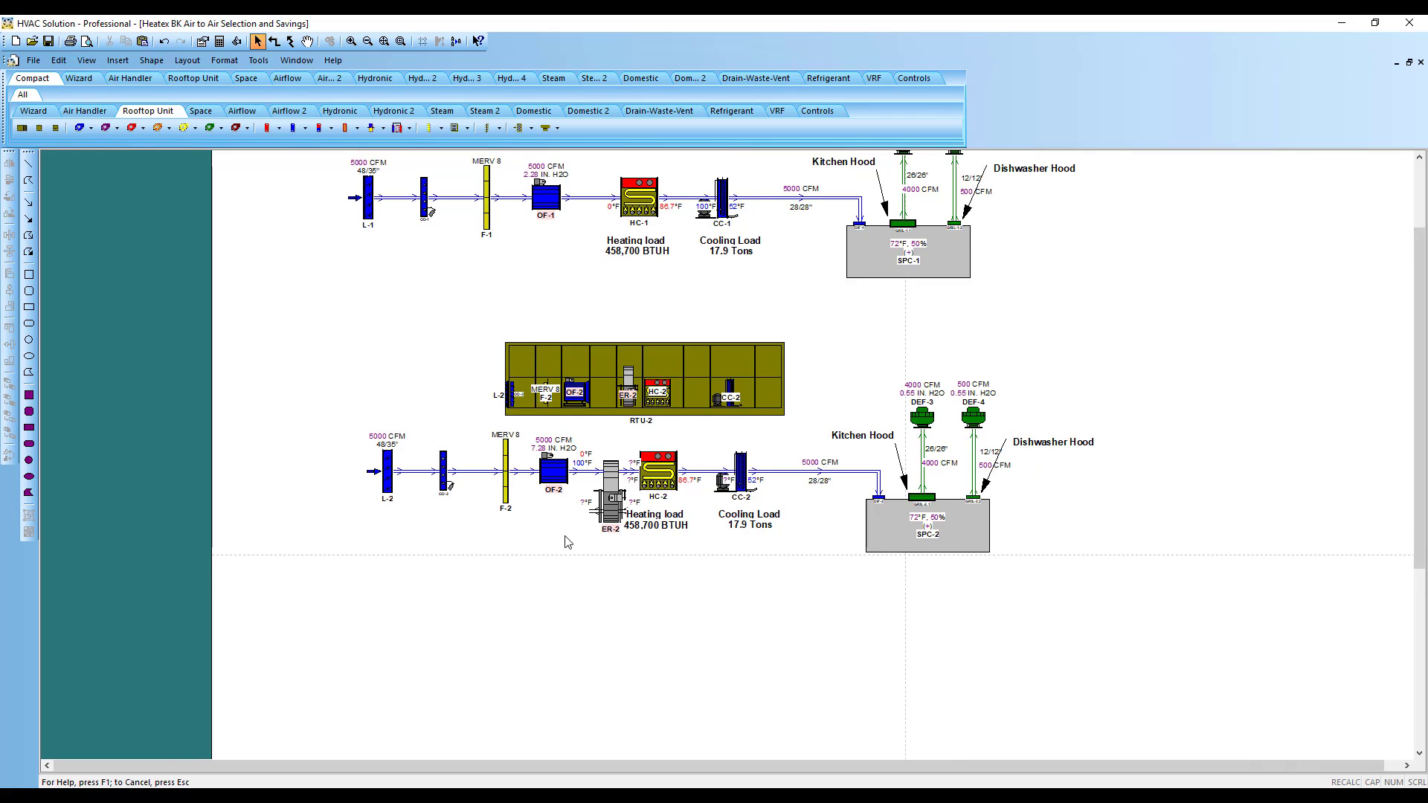
{"action": "left_click", "coordinate": [610, 529]}
{"action": "left_click_drag", "start_coordinate": [640, 535], "coordinate": [610, 534]}
{"action": "left_click", "coordinate": [616, 562]}
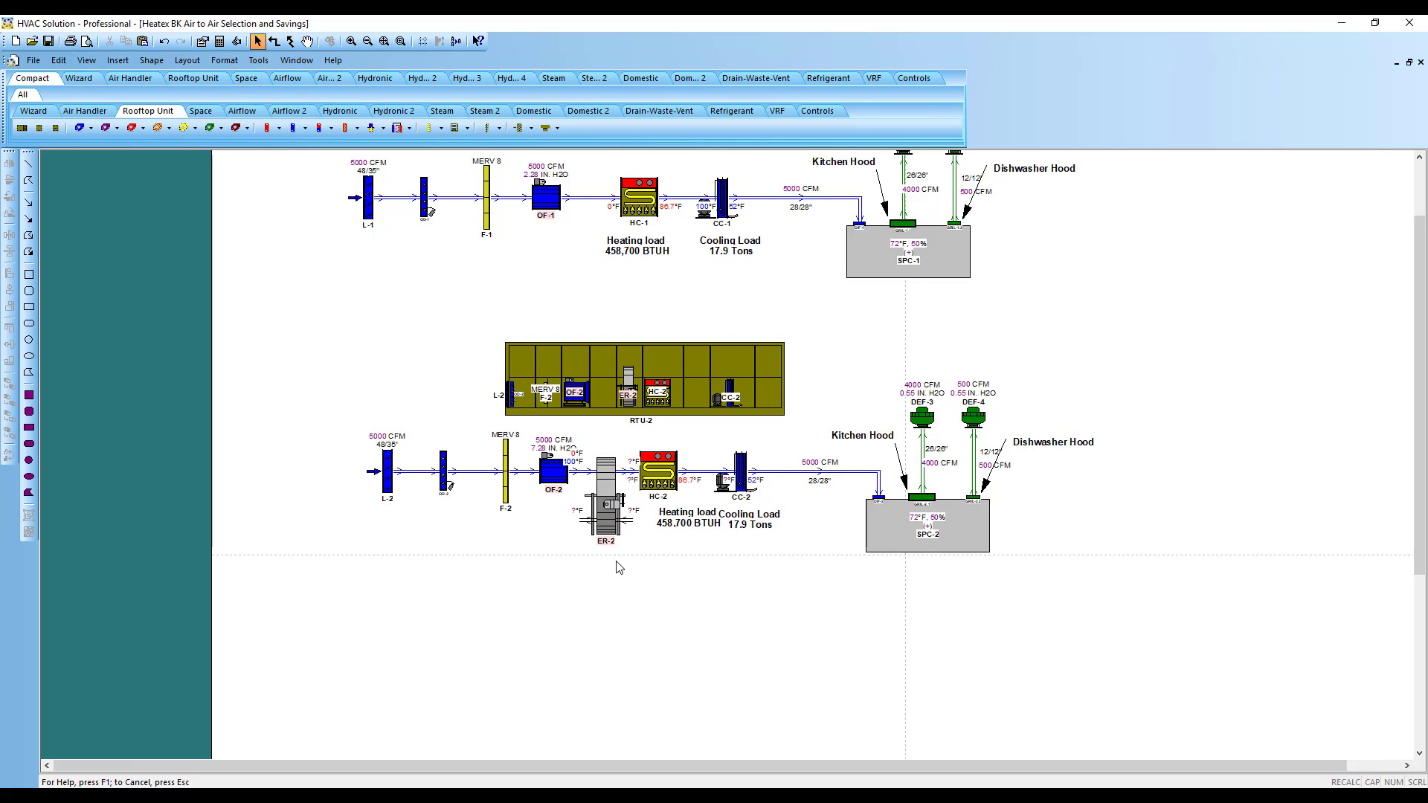
- Enlarge wheel ER-2 inside RTU-2 to span both decks and reposition HC-2 and CC-2 in the lower deck
{"action": "scroll", "coordinate": [617, 562], "scroll_direction": "down", "scroll_amount": 1}
{"action": "middle_click", "coordinate": [604, 590]}
{"action": "left_click_drag", "start_coordinate": [605, 591], "coordinate": [596, 560]}
{"action": "scroll", "coordinate": [594, 572], "scroll_direction": "up", "scroll_amount": 1}
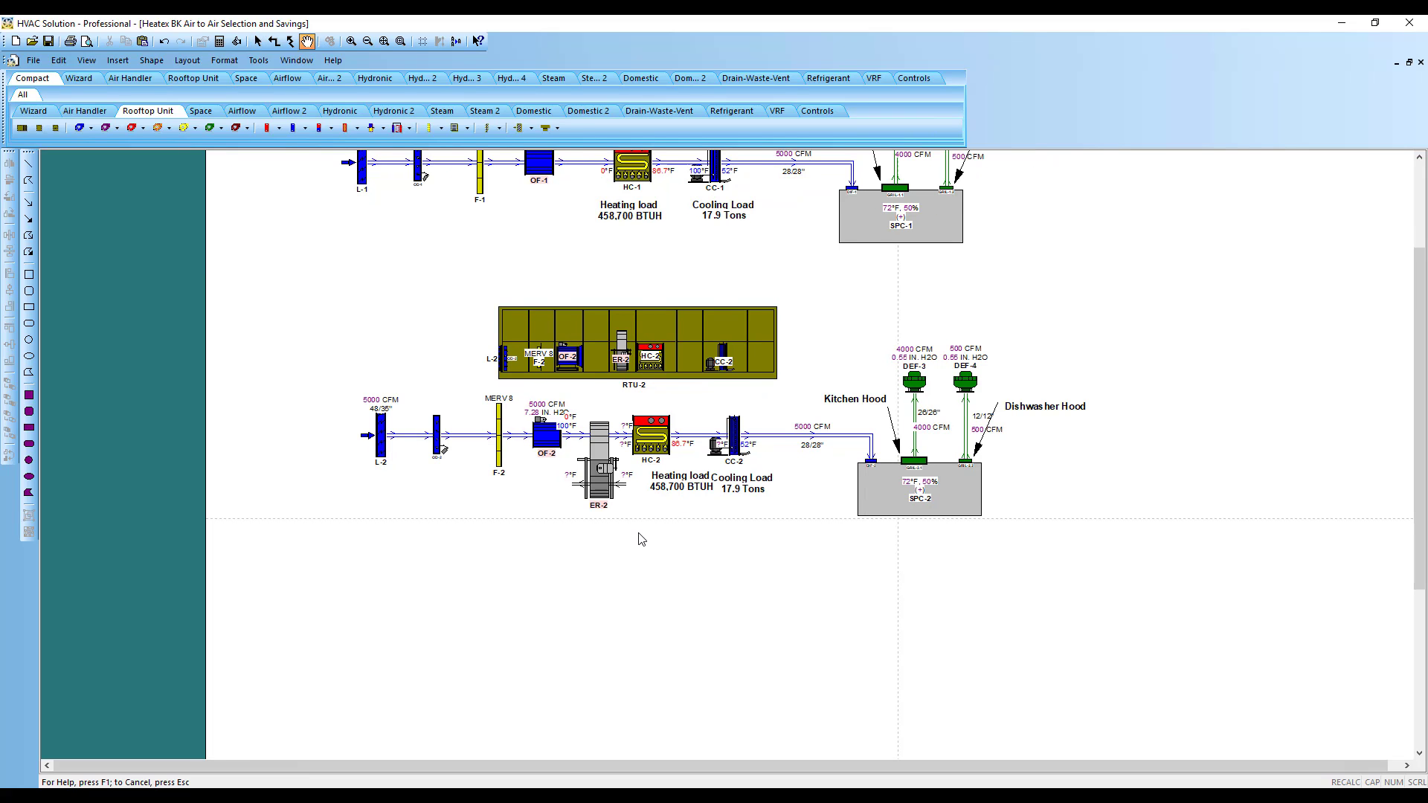
{"action": "scroll", "coordinate": [637, 536], "scroll_direction": "up", "scroll_amount": 1}
{"action": "left_click", "coordinate": [611, 378]}
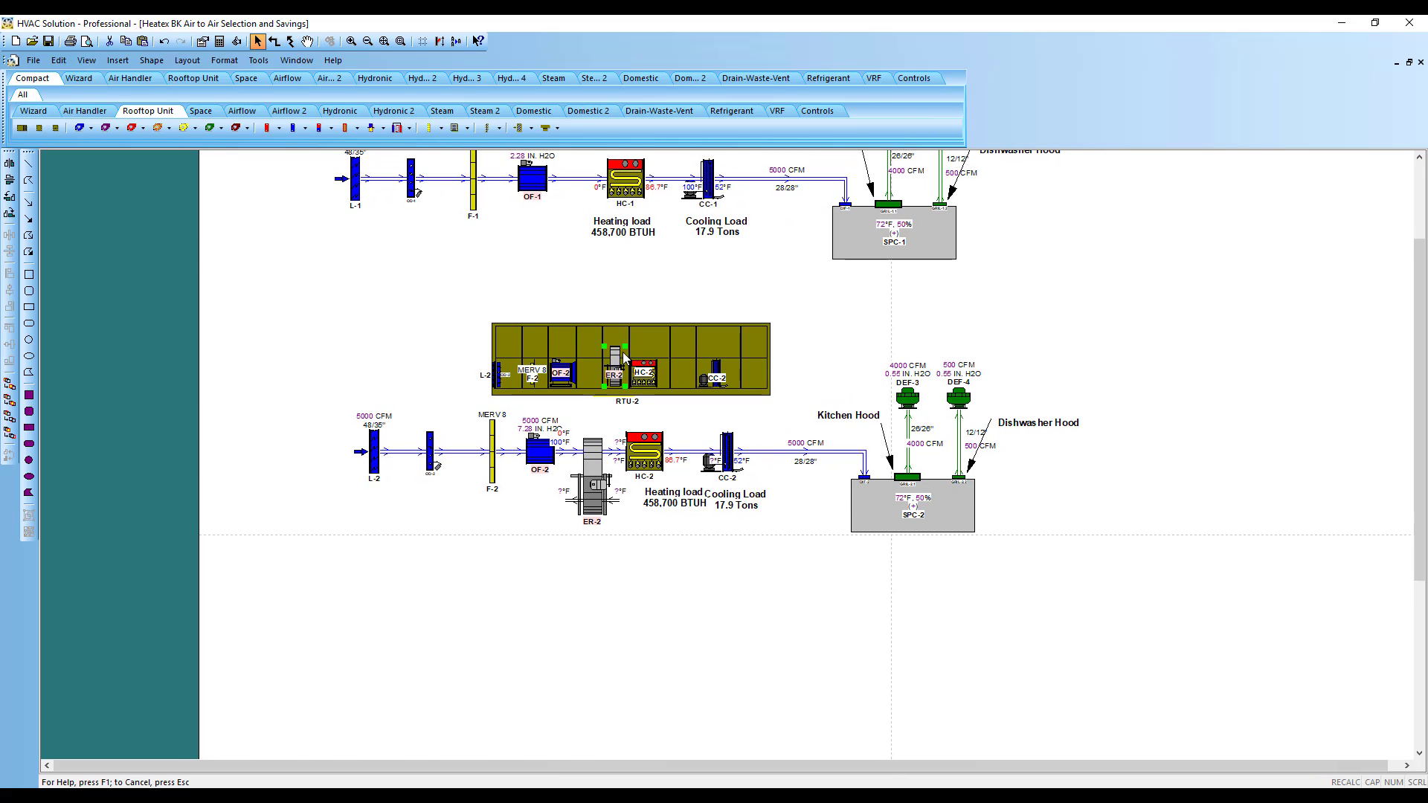
{"action": "left_click_drag", "start_coordinate": [626, 343], "coordinate": [640, 328]}
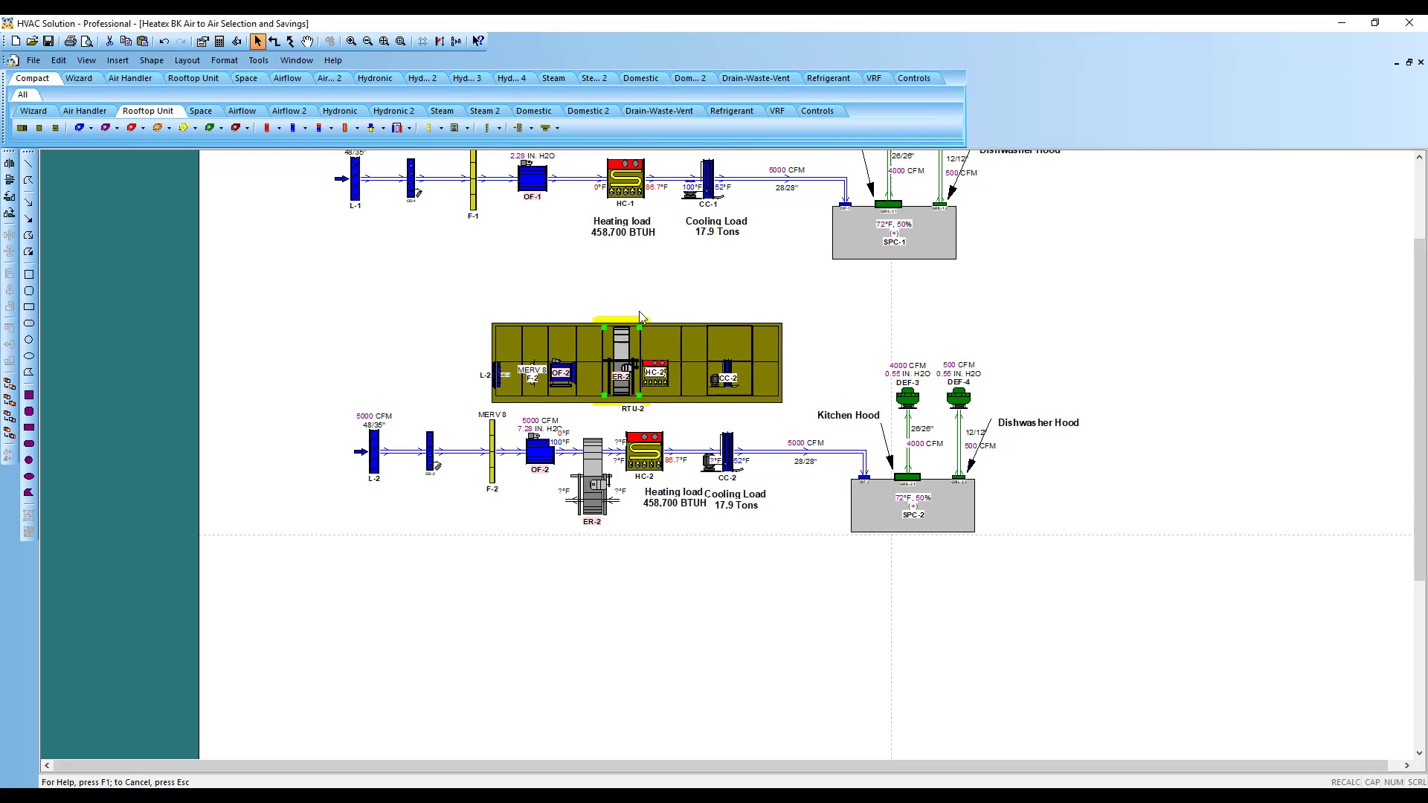
{"action": "left_click", "coordinate": [832, 345]}
{"action": "left_click_drag", "start_coordinate": [662, 373], "coordinate": [728, 401]}
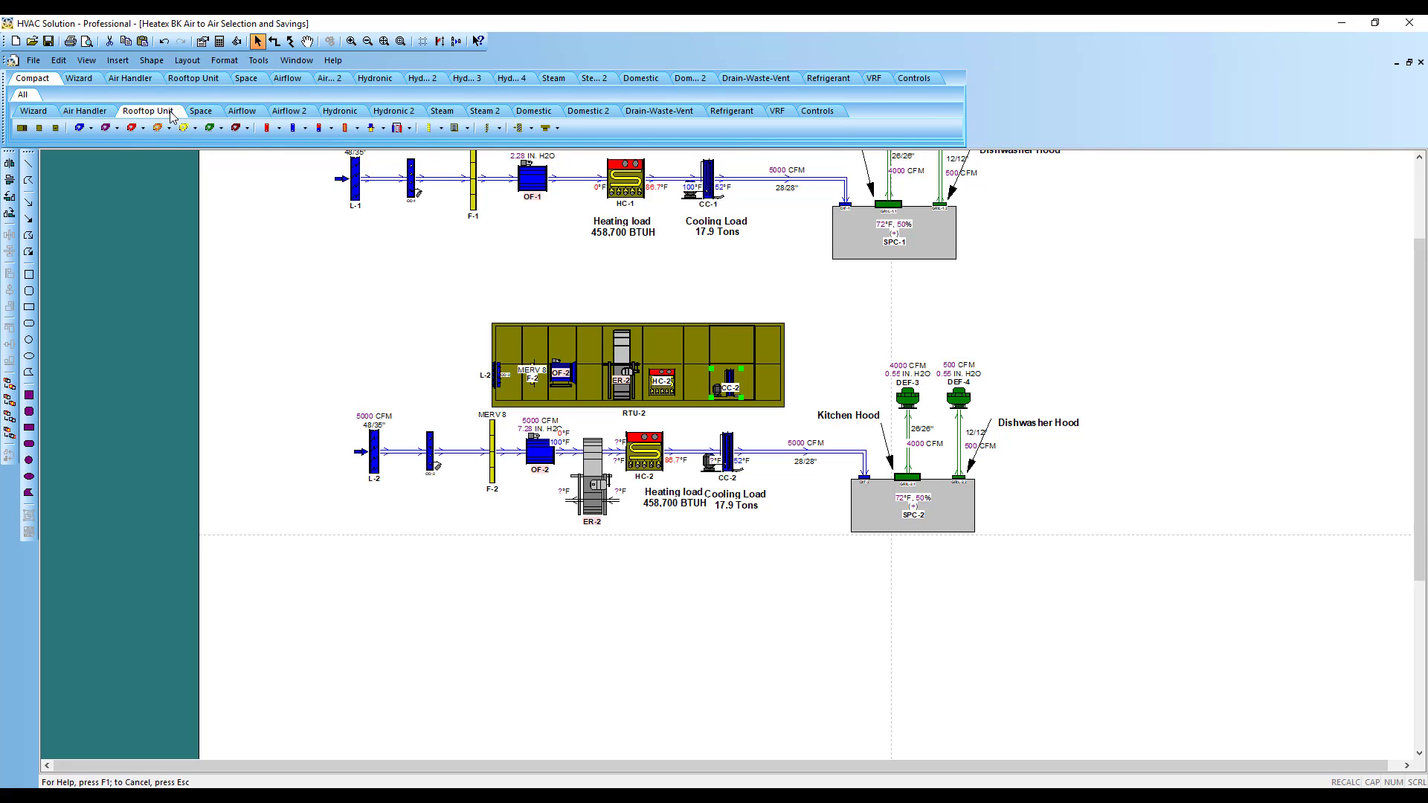
- Insert a Cook direct-drive inline SQID exhaust fan in RTU-2 between HC-2 and CC-2, with its schematic symbol below the supply duct
{"action": "left_click", "coordinate": [221, 128]}
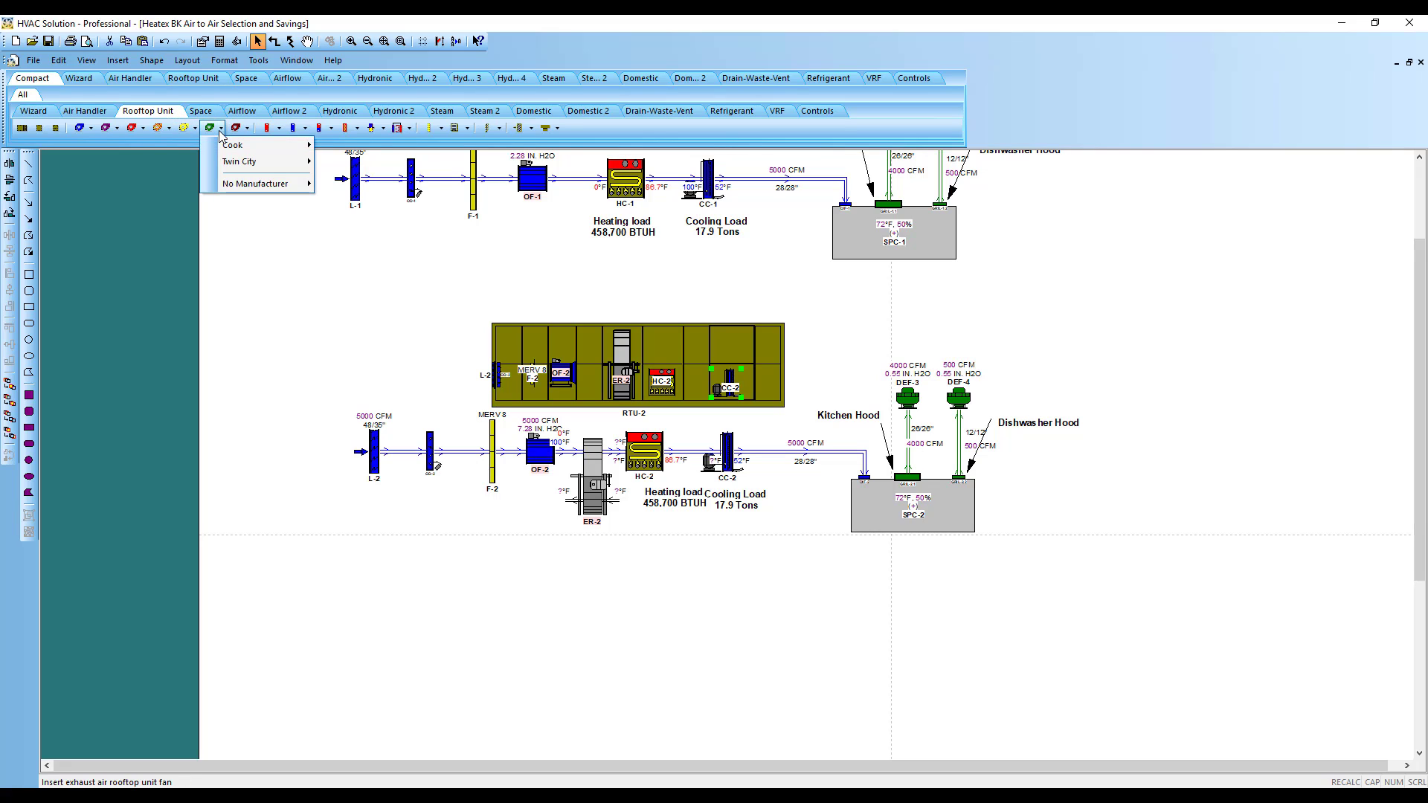
{"action": "mouse_move", "coordinate": [278, 153]}
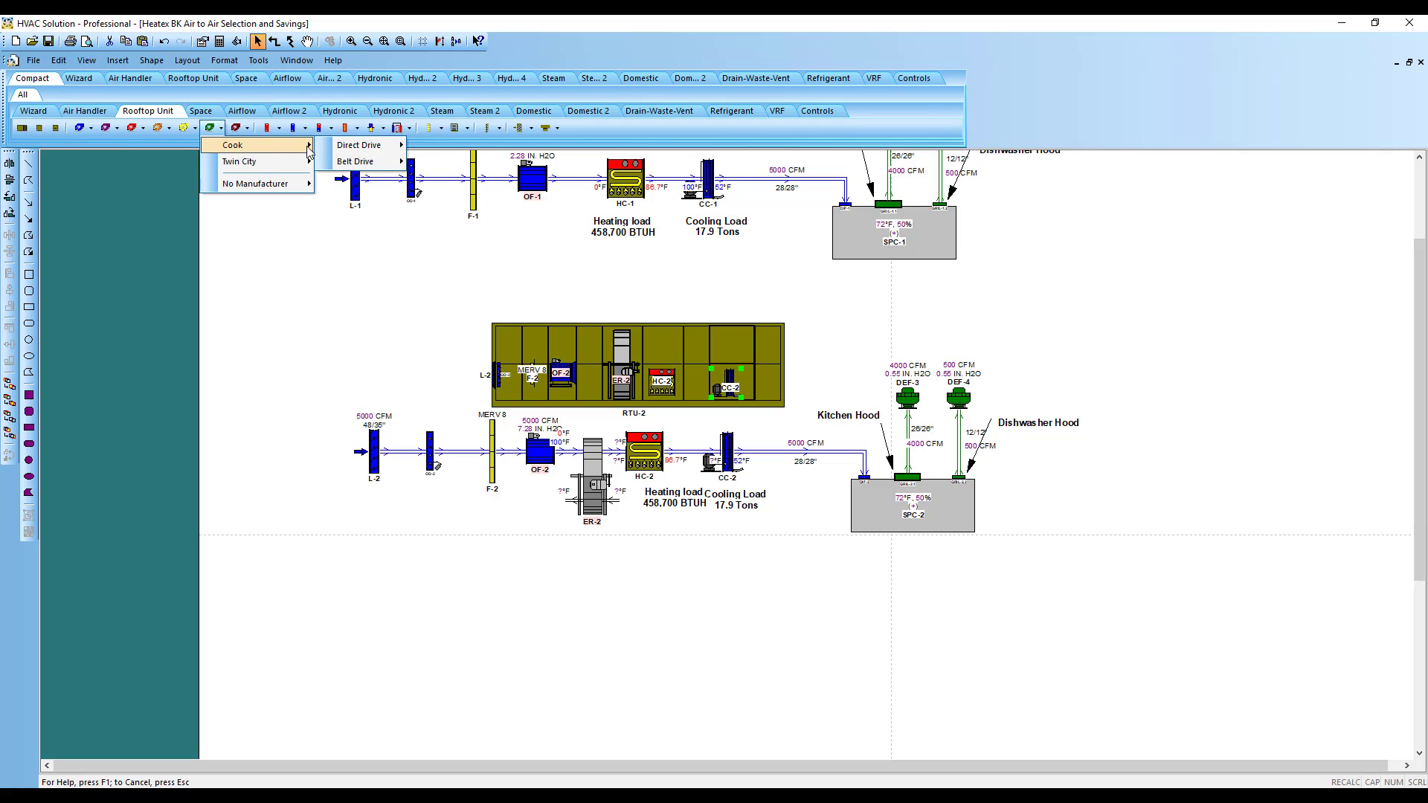
{"action": "mouse_move", "coordinate": [327, 150]}
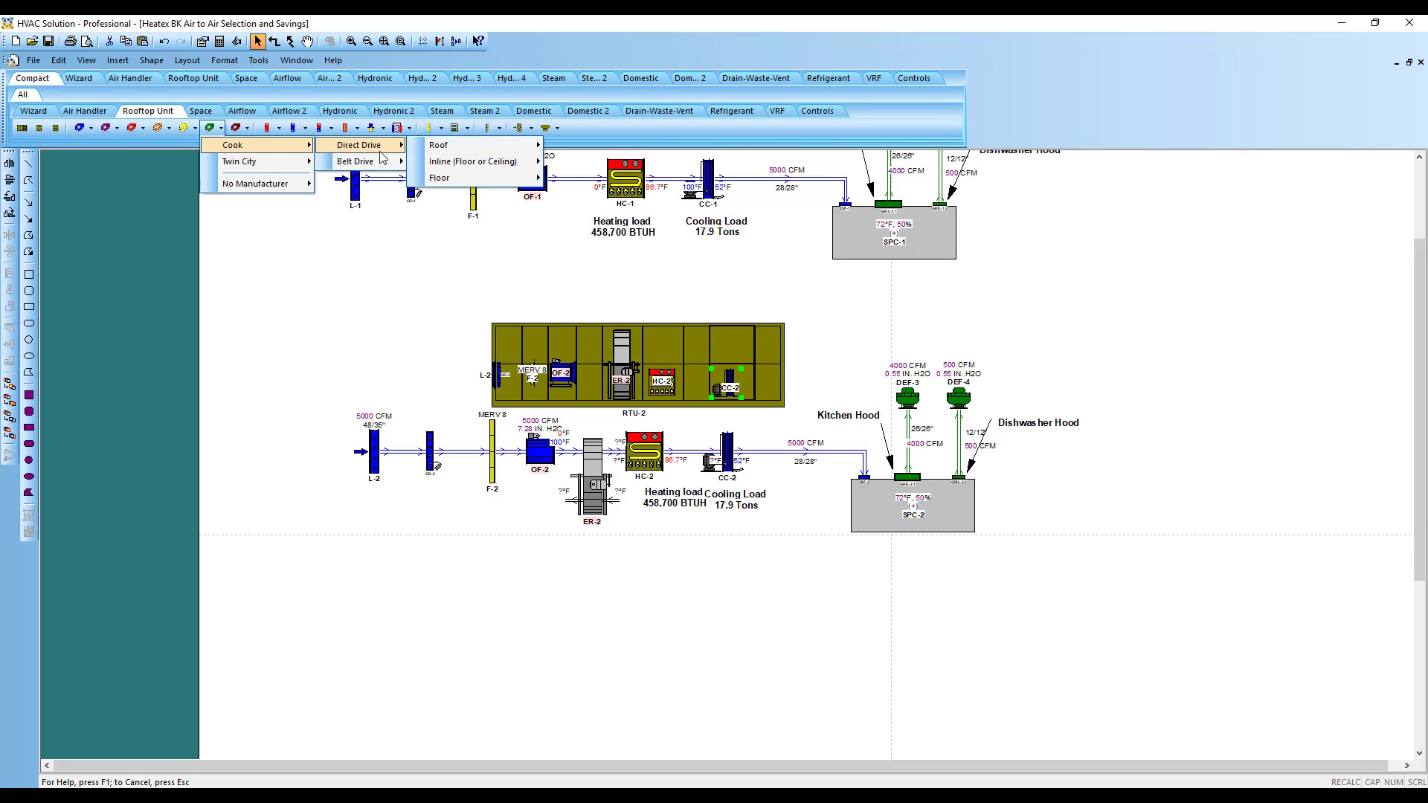
{"action": "mouse_move", "coordinate": [470, 166]}
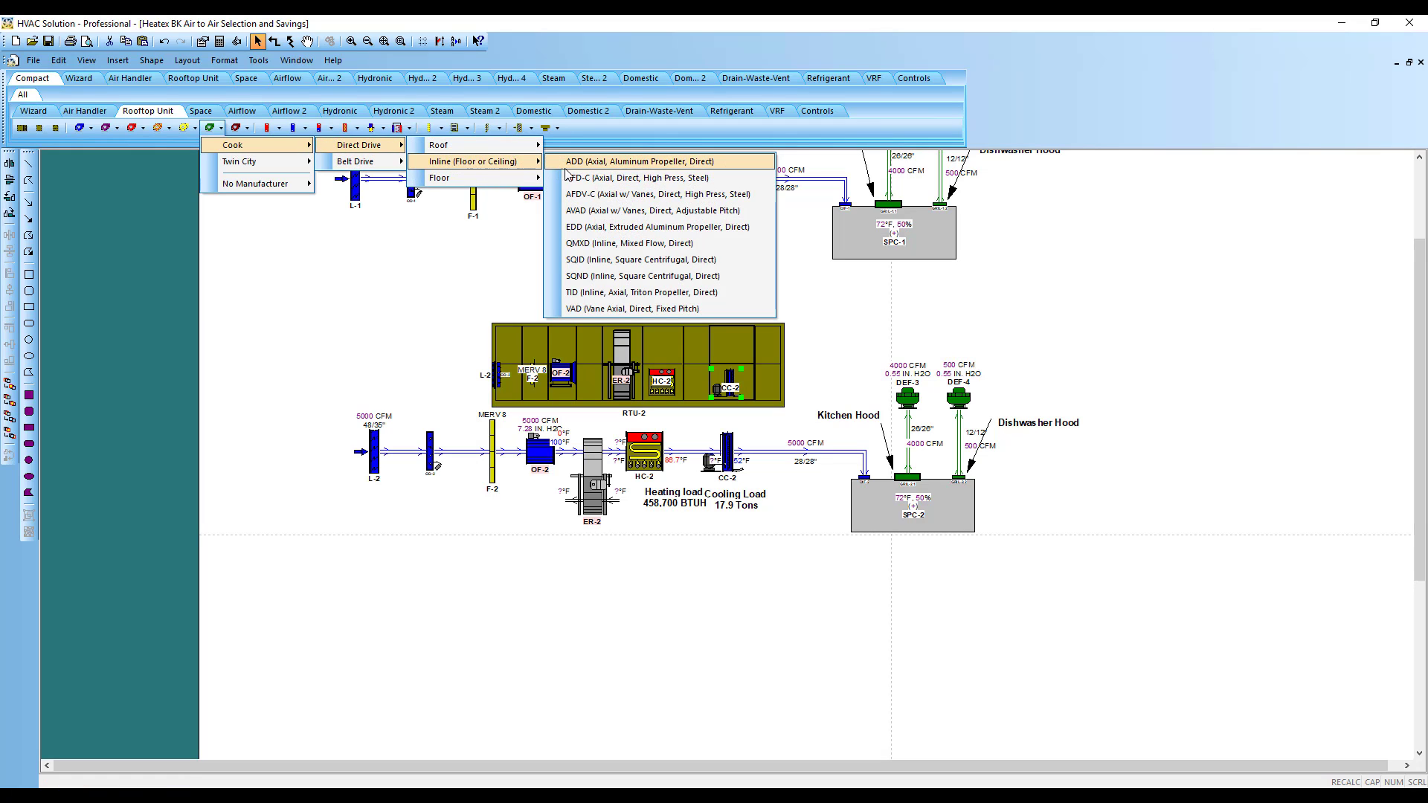
{"action": "left_click", "coordinate": [604, 260]}
{"action": "left_click_drag", "start_coordinate": [606, 253], "coordinate": [669, 352]}
{"action": "left_click", "coordinate": [668, 351]}
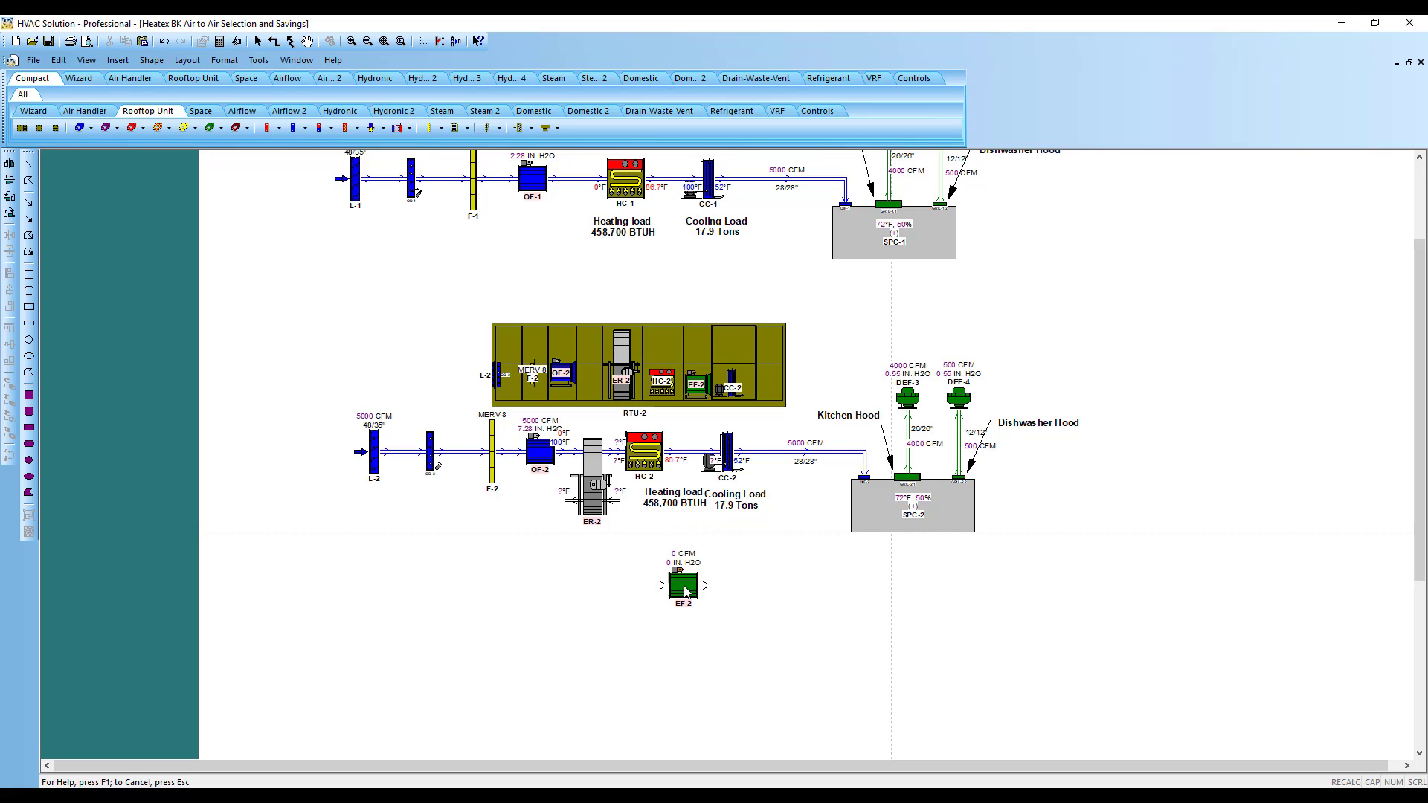
{"action": "left_click", "coordinate": [675, 587]}
- Move the exhaust fan to RTU-2's upper deck and mirror both it and its repositioned schematic symbol horizontally
{"action": "left_click_drag", "start_coordinate": [701, 395], "coordinate": [705, 357]}
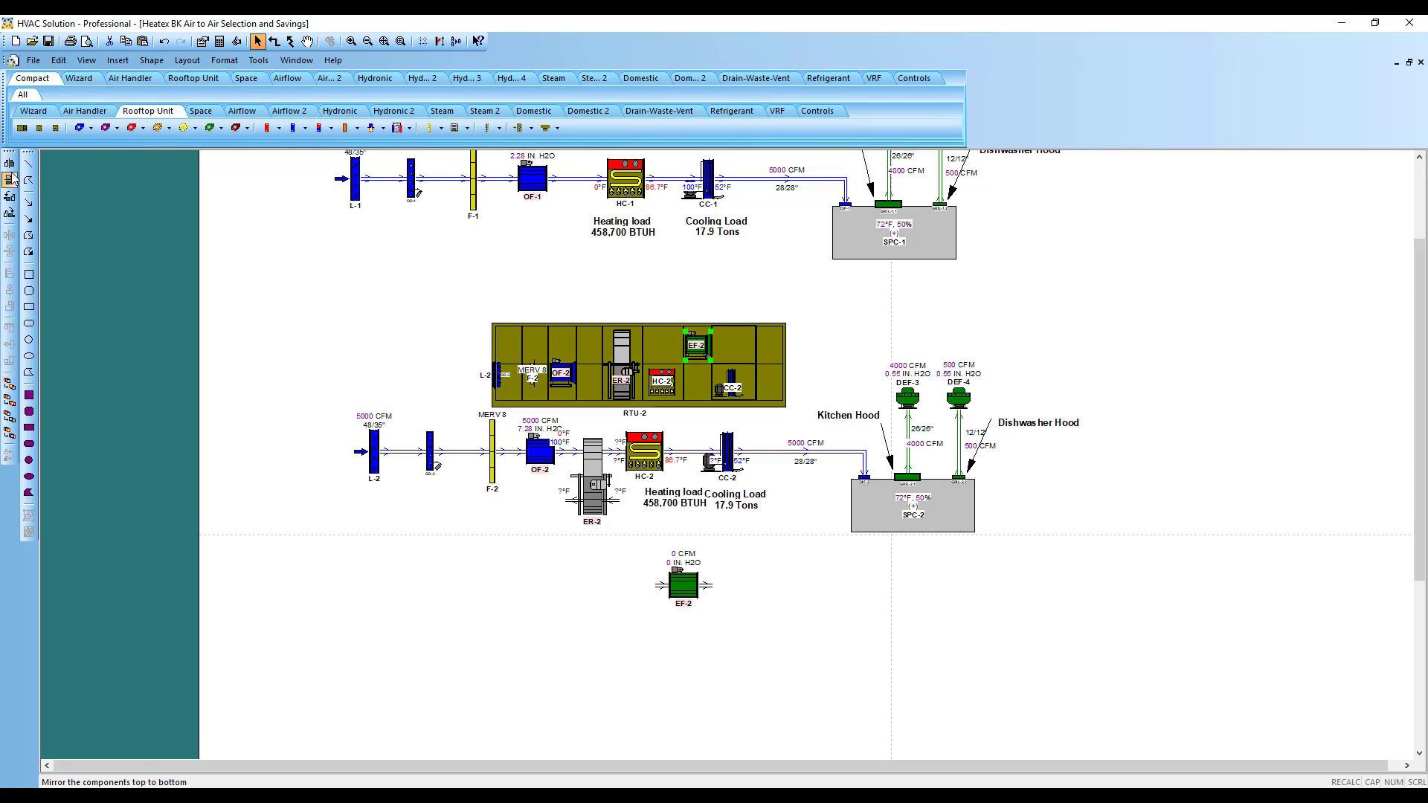
{"action": "left_click", "coordinate": [676, 589]}
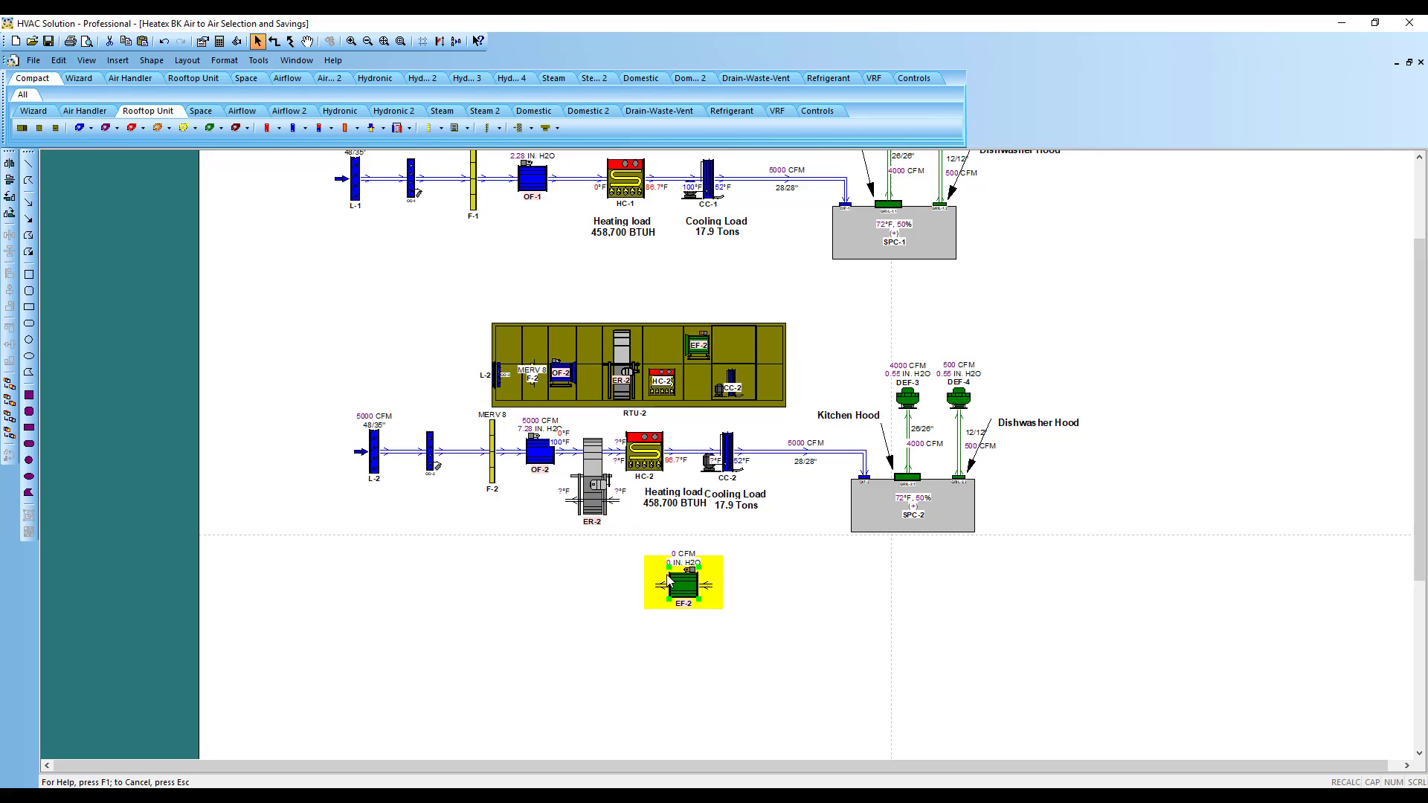
{"action": "left_click_drag", "start_coordinate": [691, 588], "coordinate": [719, 579]}
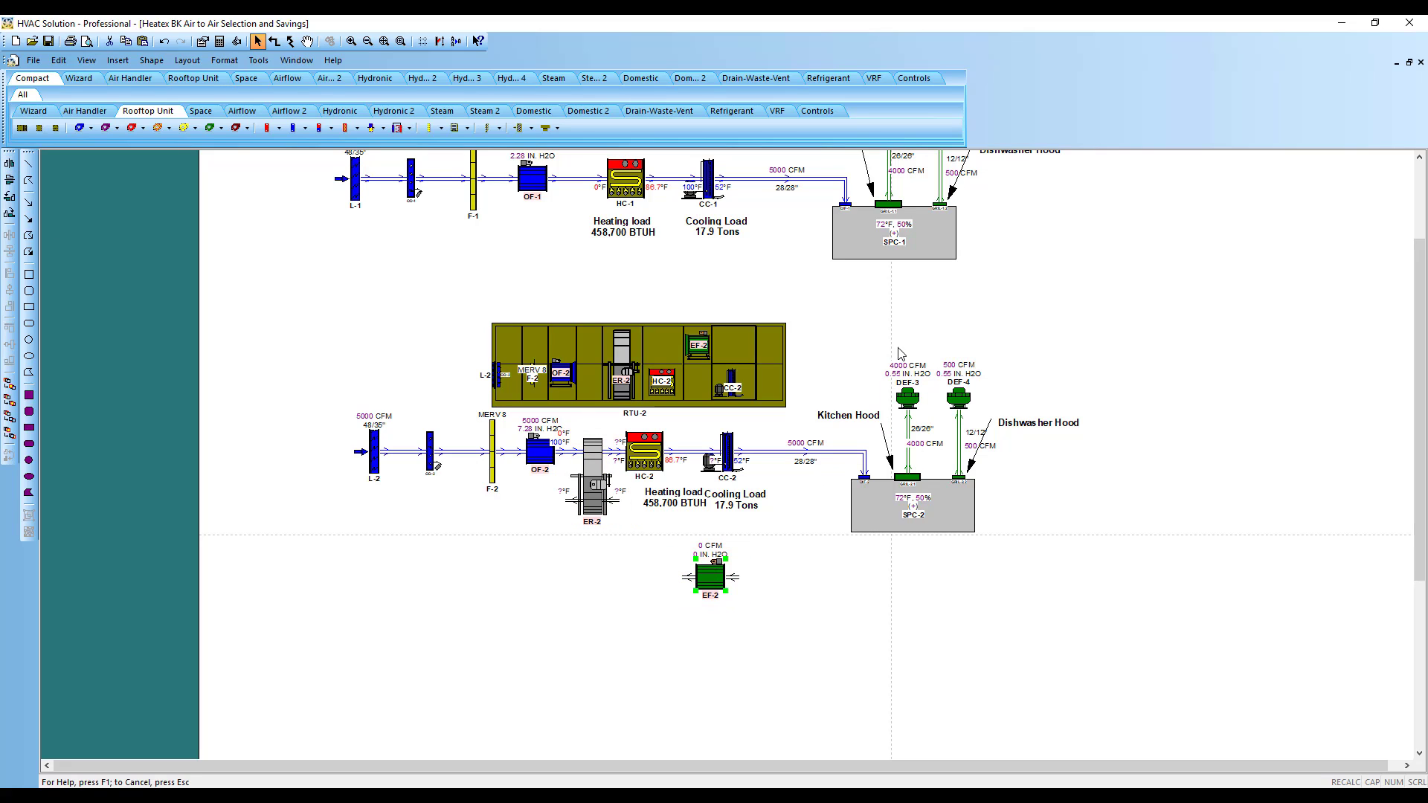
- Delete exhaust fans DEF-3 and DEF-4 and duct both hood exhausts through EF-2 into ER-2's return side
{"action": "mouse_move", "coordinate": [900, 354]}
{"action": "left_mouse_down"}
{"action": "mouse_move", "coordinate": [951, 442]}
{"action": "mouse_move", "coordinate": [982, 417]}
{"action": "mouse_move", "coordinate": [967, 364]}
{"action": "mouse_move", "coordinate": [1101, 363]}
{"action": "mouse_move", "coordinate": [1116, 558]}
{"action": "mouse_move", "coordinate": [732, 576]}
{"action": "left_mouse_up"}
{"action": "key", "text": "Delete"}
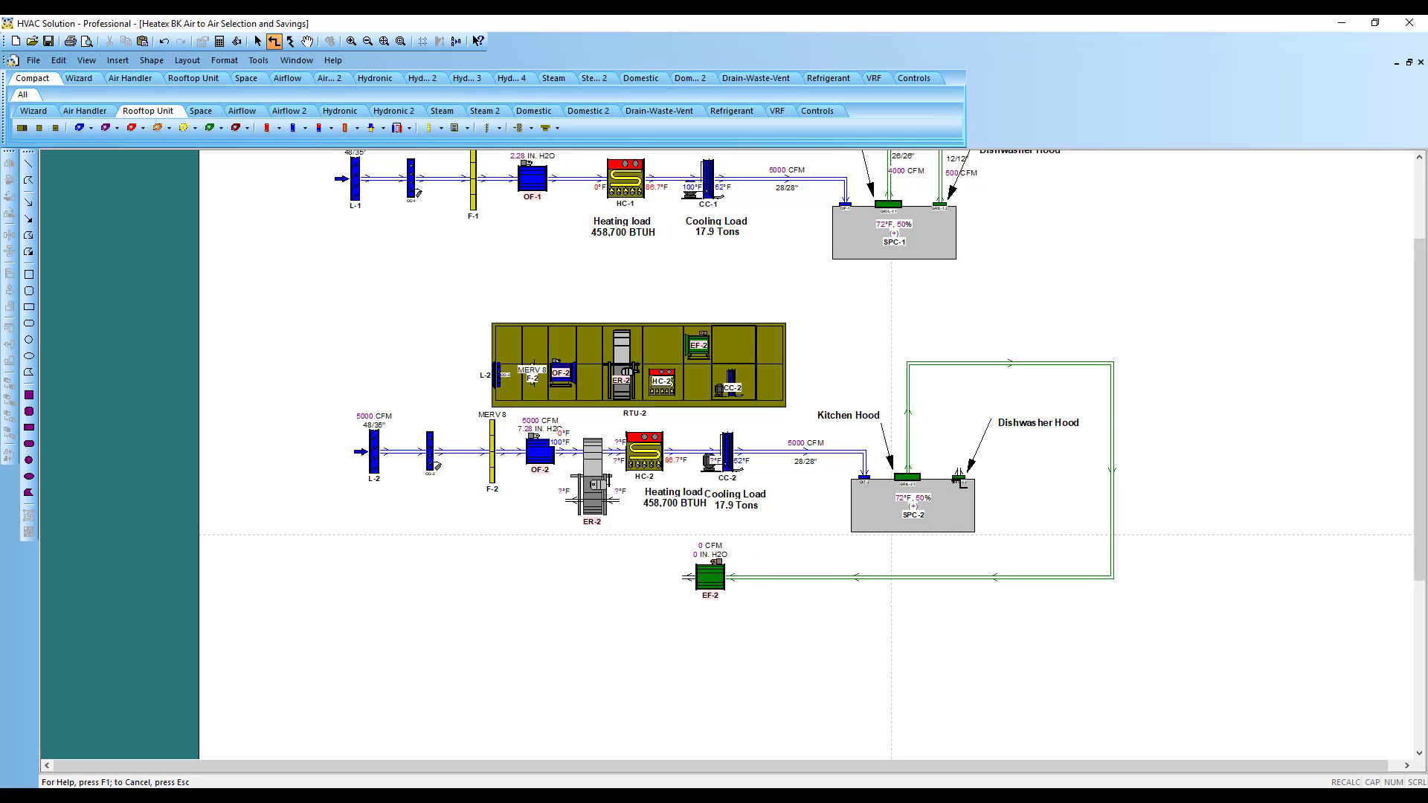
{"action": "left_click_drag", "start_coordinate": [967, 469], "coordinate": [969, 364]}
{"action": "mouse_move", "coordinate": [711, 577]}
{"action": "left_mouse_down"}
{"action": "mouse_move", "coordinate": [653, 574]}
{"action": "mouse_move", "coordinate": [625, 506]}
{"action": "left_mouse_up"}
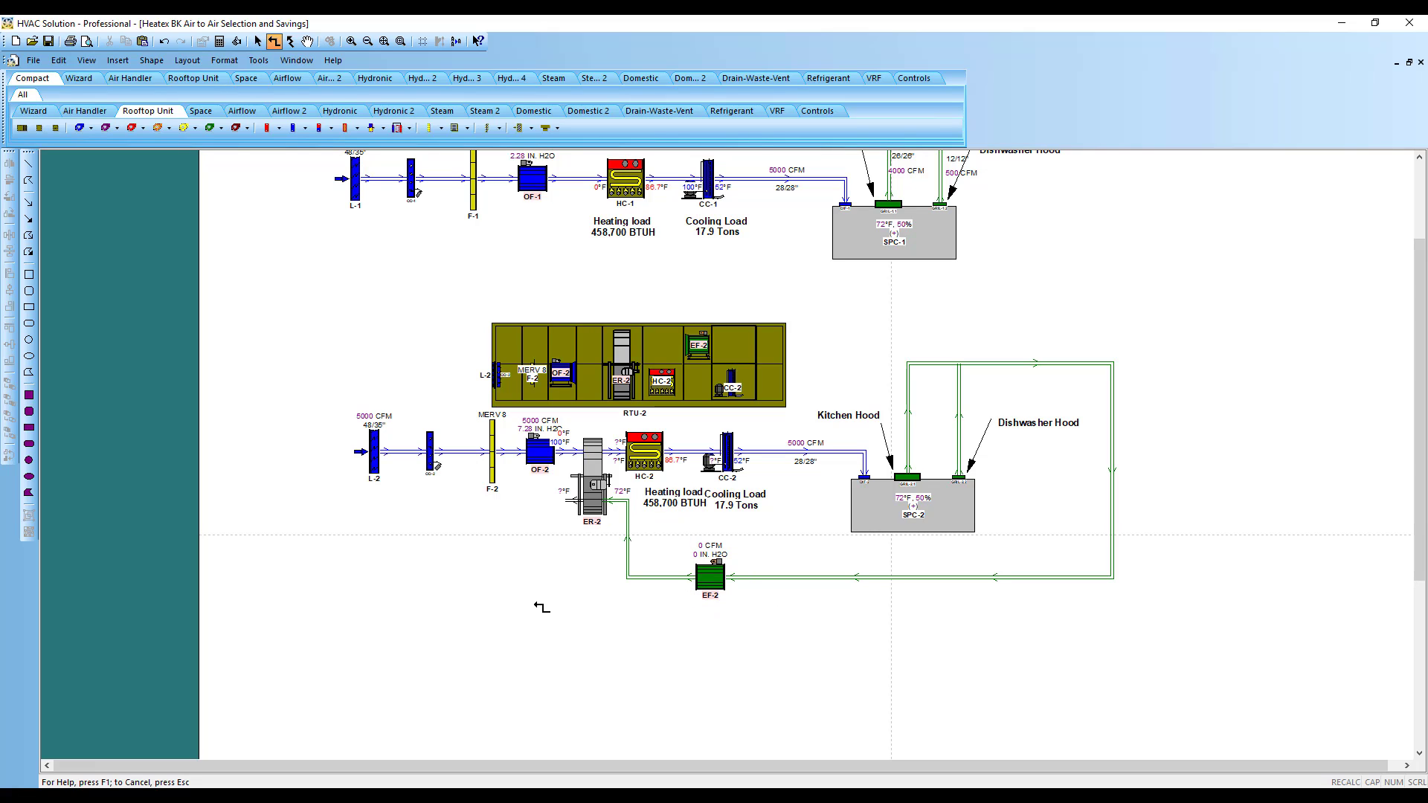
{"action": "key", "text": "Escape"}
- Shift EF-2 away from ER-2 and insert a flat MERV 7 cartridge filter in RTU-2's upper deck, with its schematic symbol between them
{"action": "left_click", "coordinate": [688, 586]}
{"action": "left_click_drag", "start_coordinate": [689, 586], "coordinate": [759, 586]}
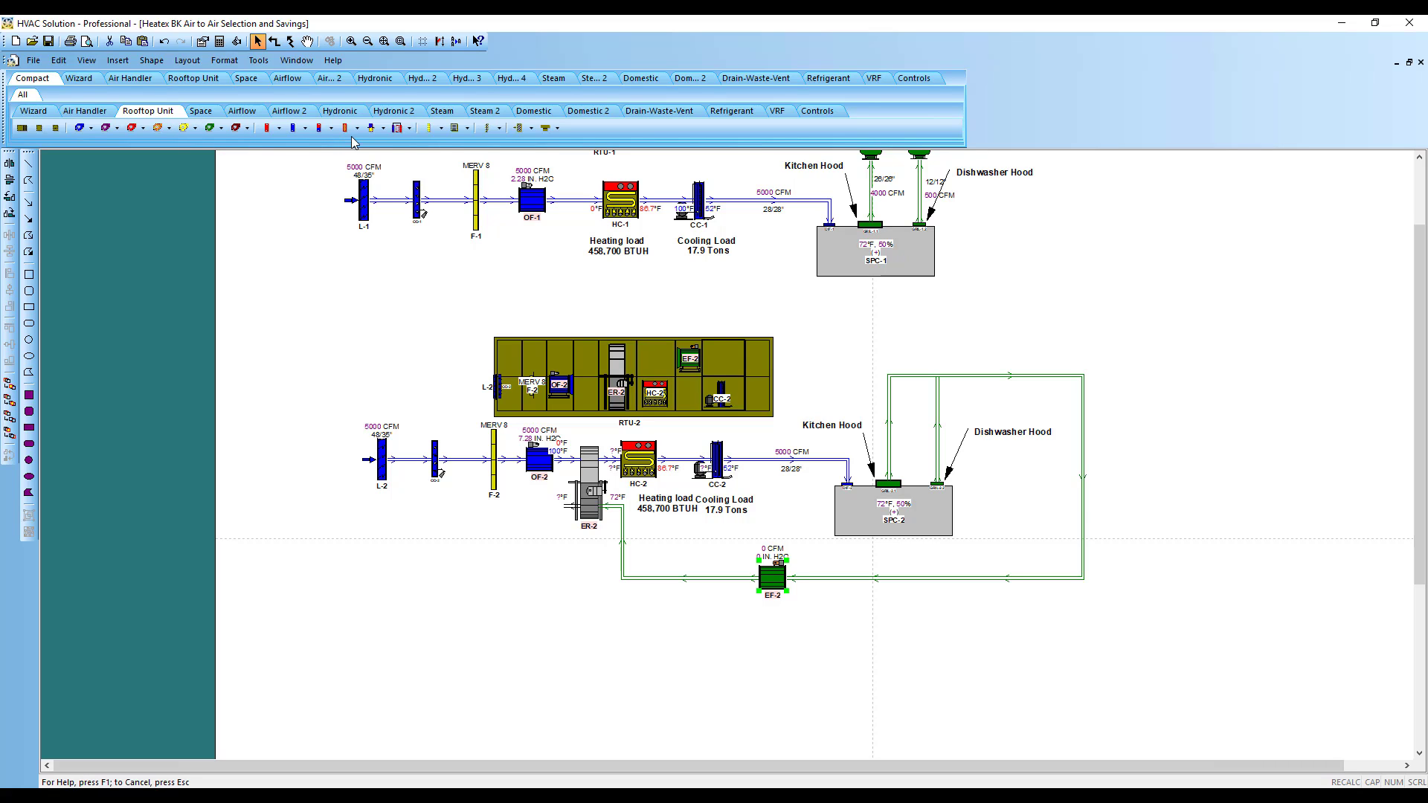
{"action": "left_click", "coordinate": [440, 128]}
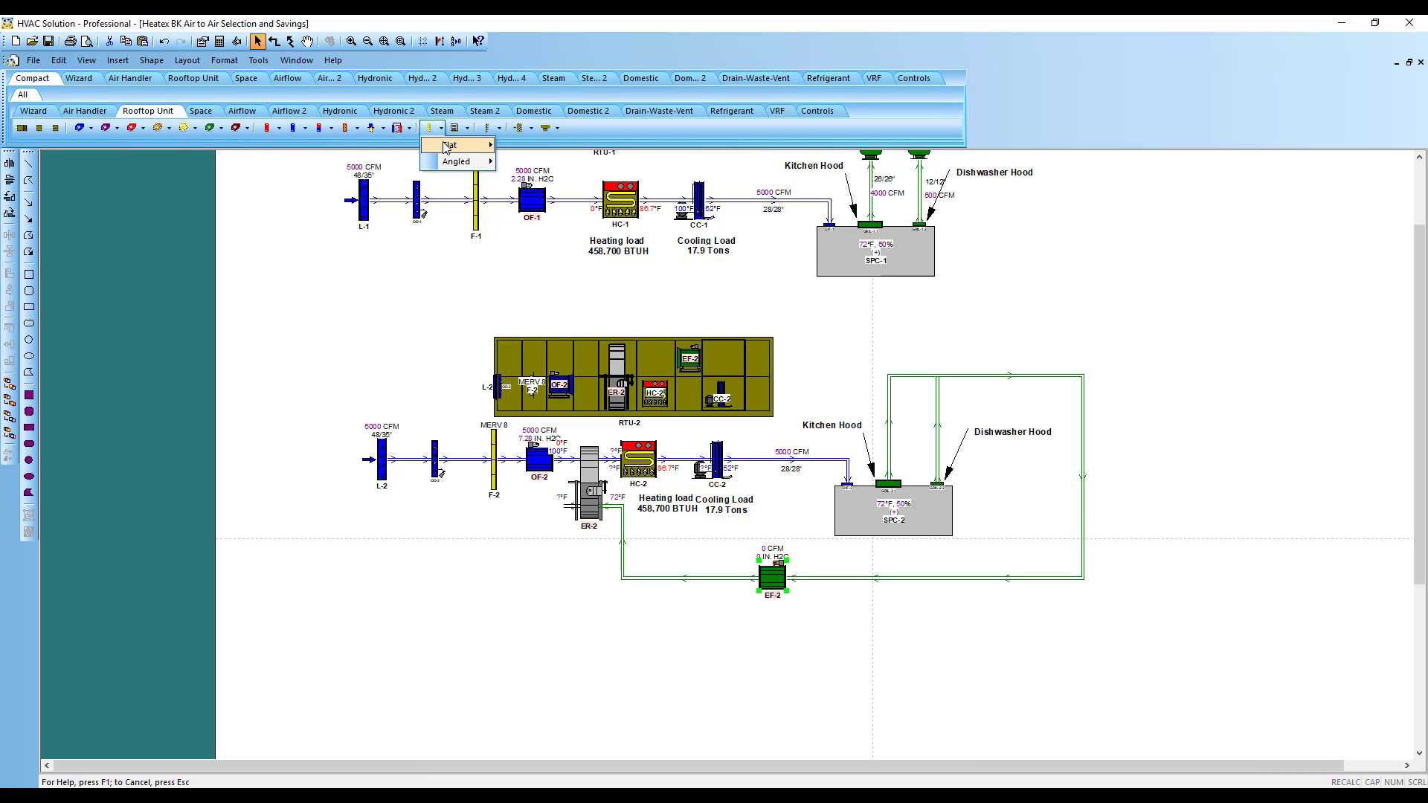
{"action": "mouse_move", "coordinate": [447, 147]}
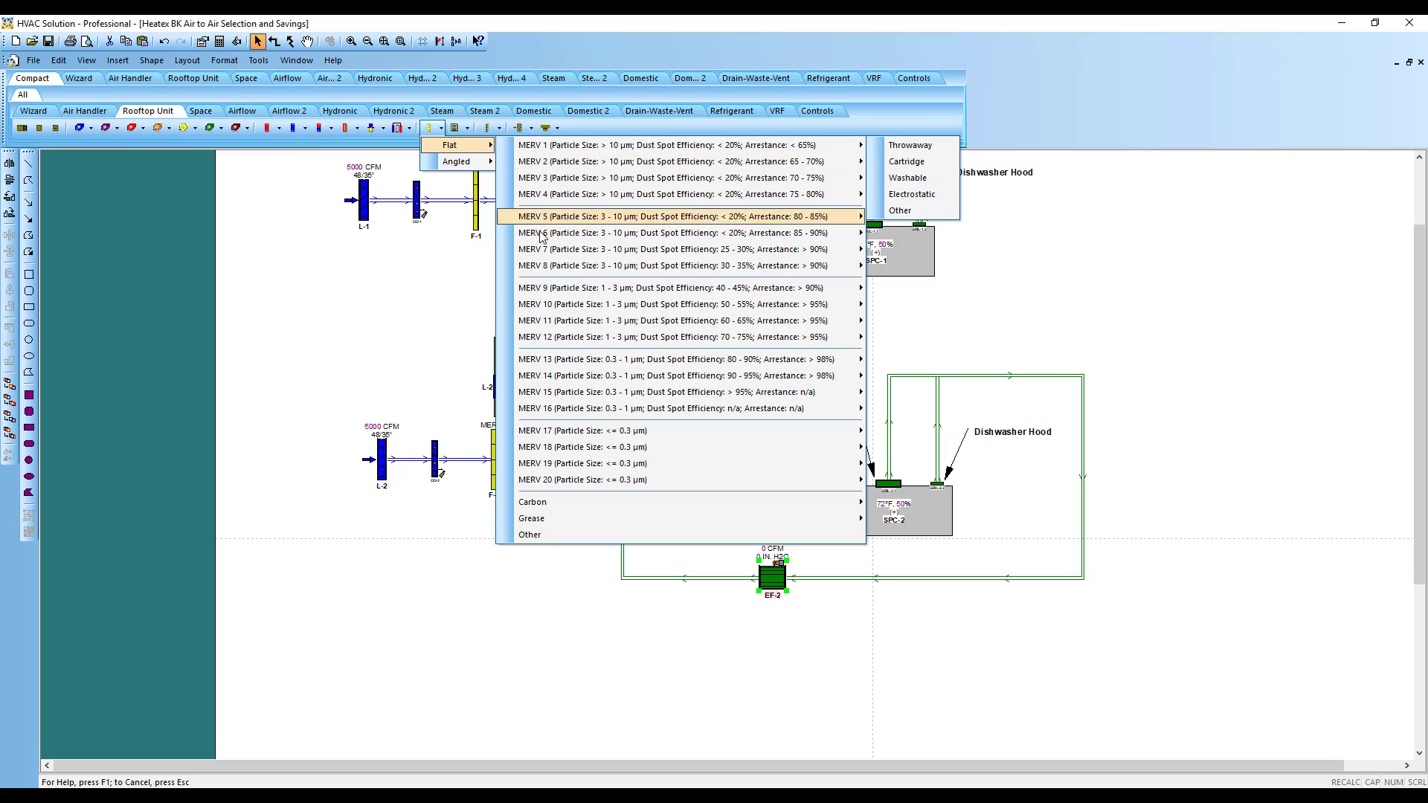
{"action": "mouse_move", "coordinate": [646, 256]}
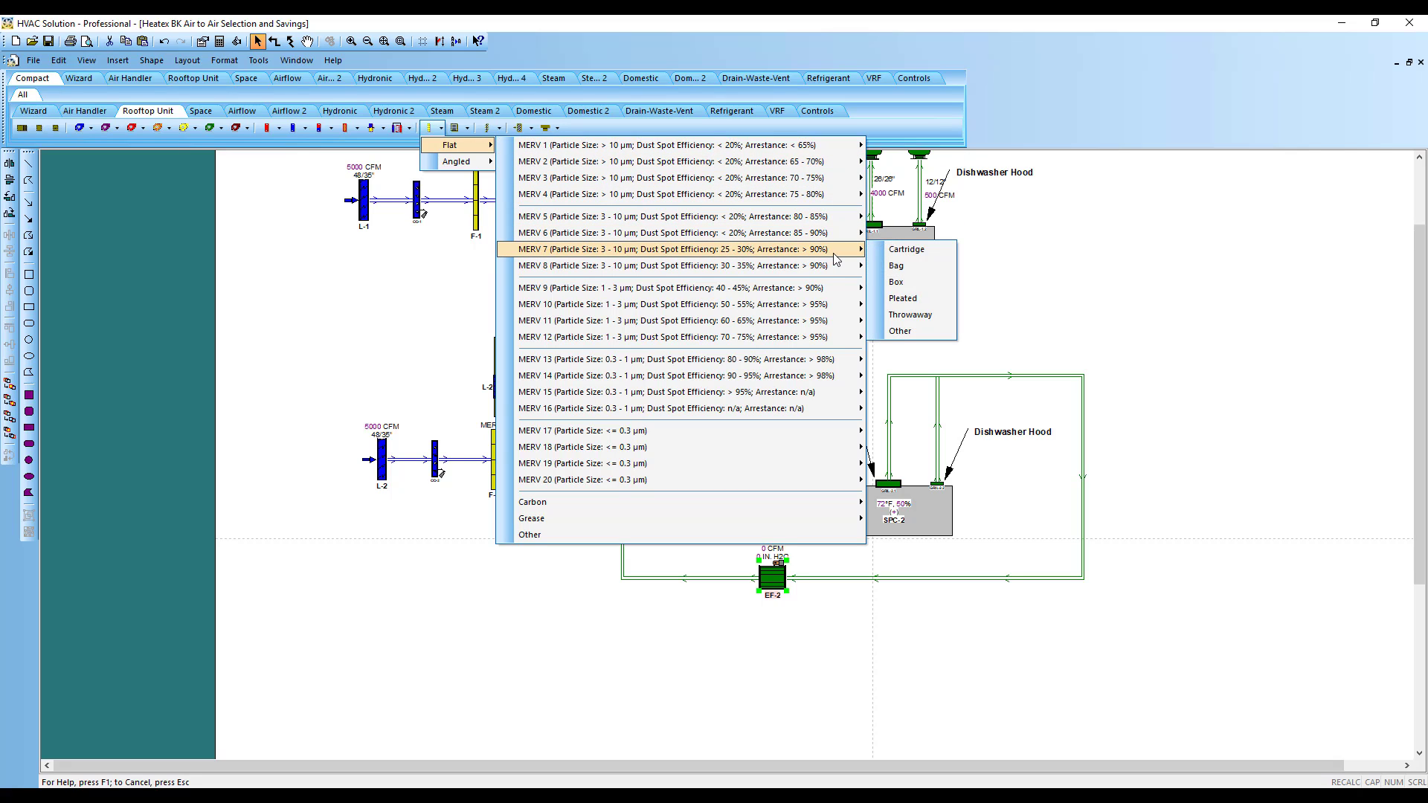
{"action": "left_click", "coordinate": [892, 253]}
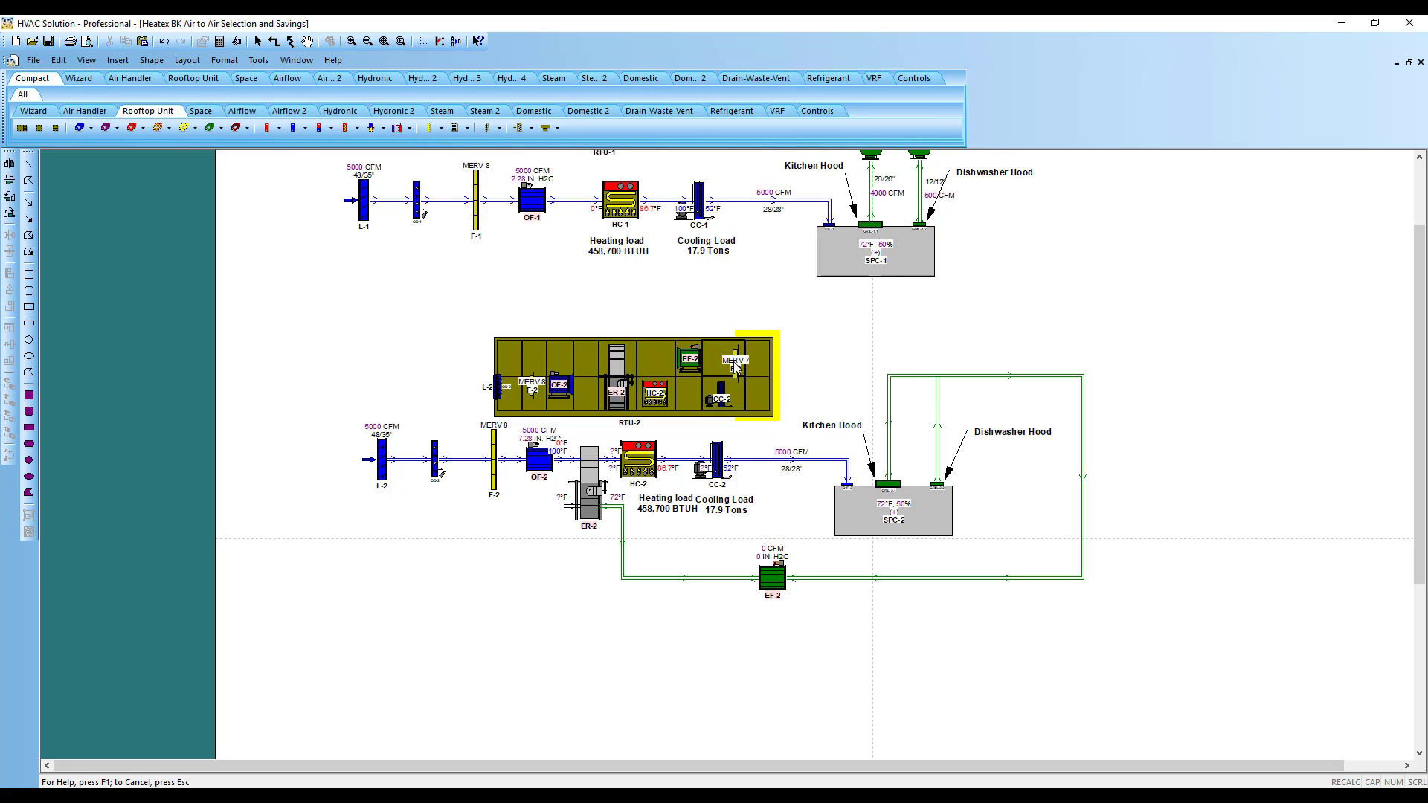
{"action": "left_click", "coordinate": [747, 364]}
{"action": "left_click_drag", "start_coordinate": [711, 482], "coordinate": [692, 590]}
{"action": "left_click", "coordinate": [636, 563]}
{"action": "left_click", "coordinate": [587, 519]}
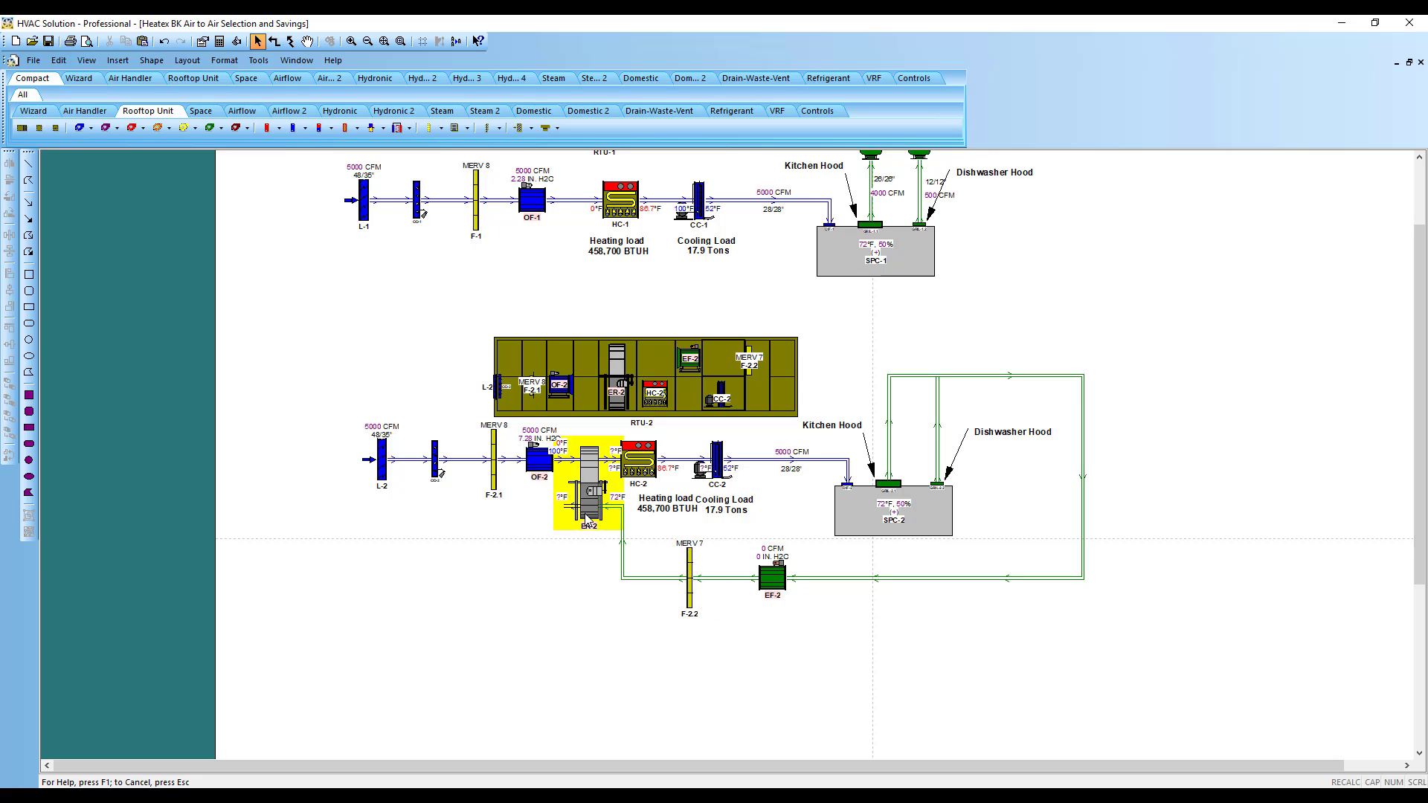
{"action": "left_click", "coordinate": [633, 523]}
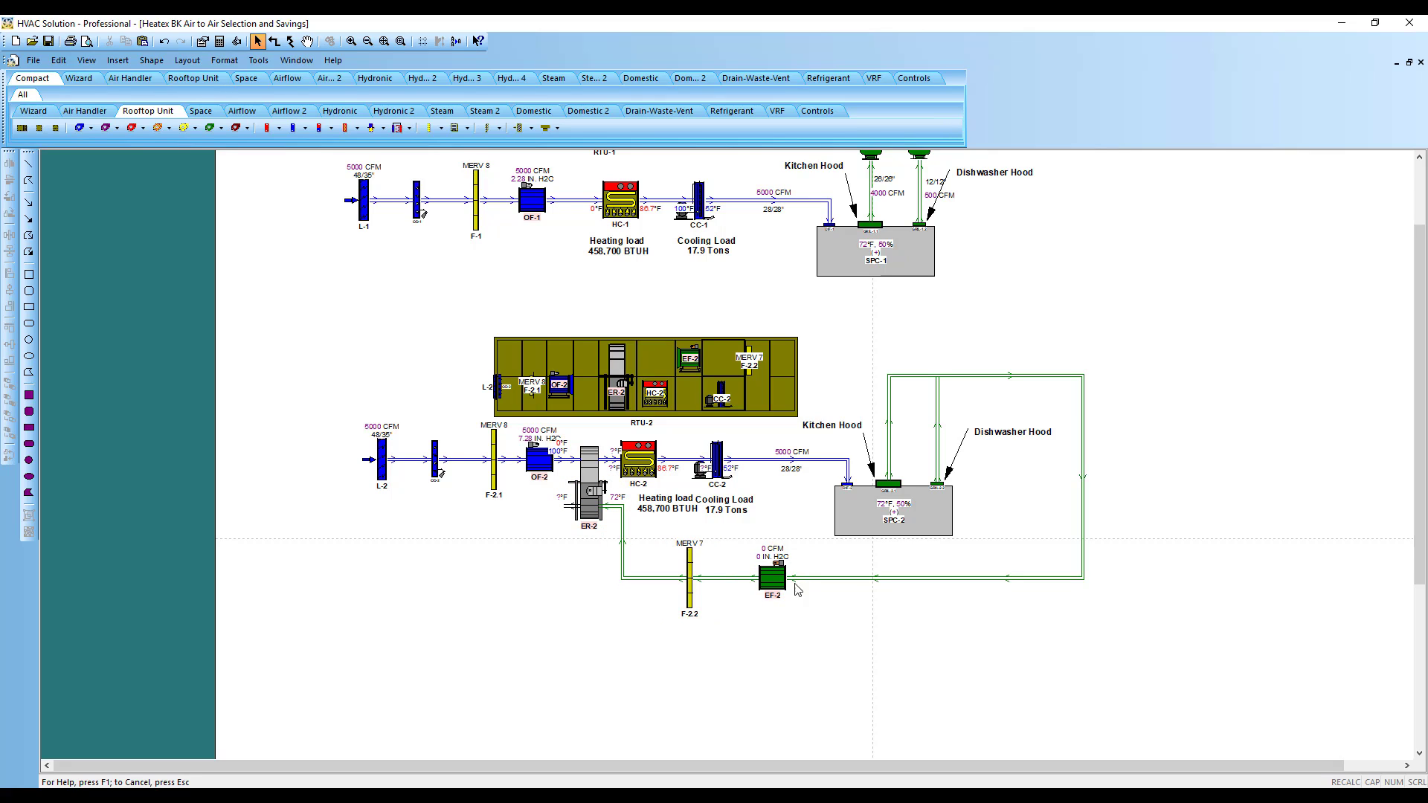
- Insert an opposed exhaust air damper at RTU-2's return end, with its schematic symbol rotated in line with the duct upstream of EF-2
{"action": "left_click_drag", "start_coordinate": [772, 577], "coordinate": [761, 577]}
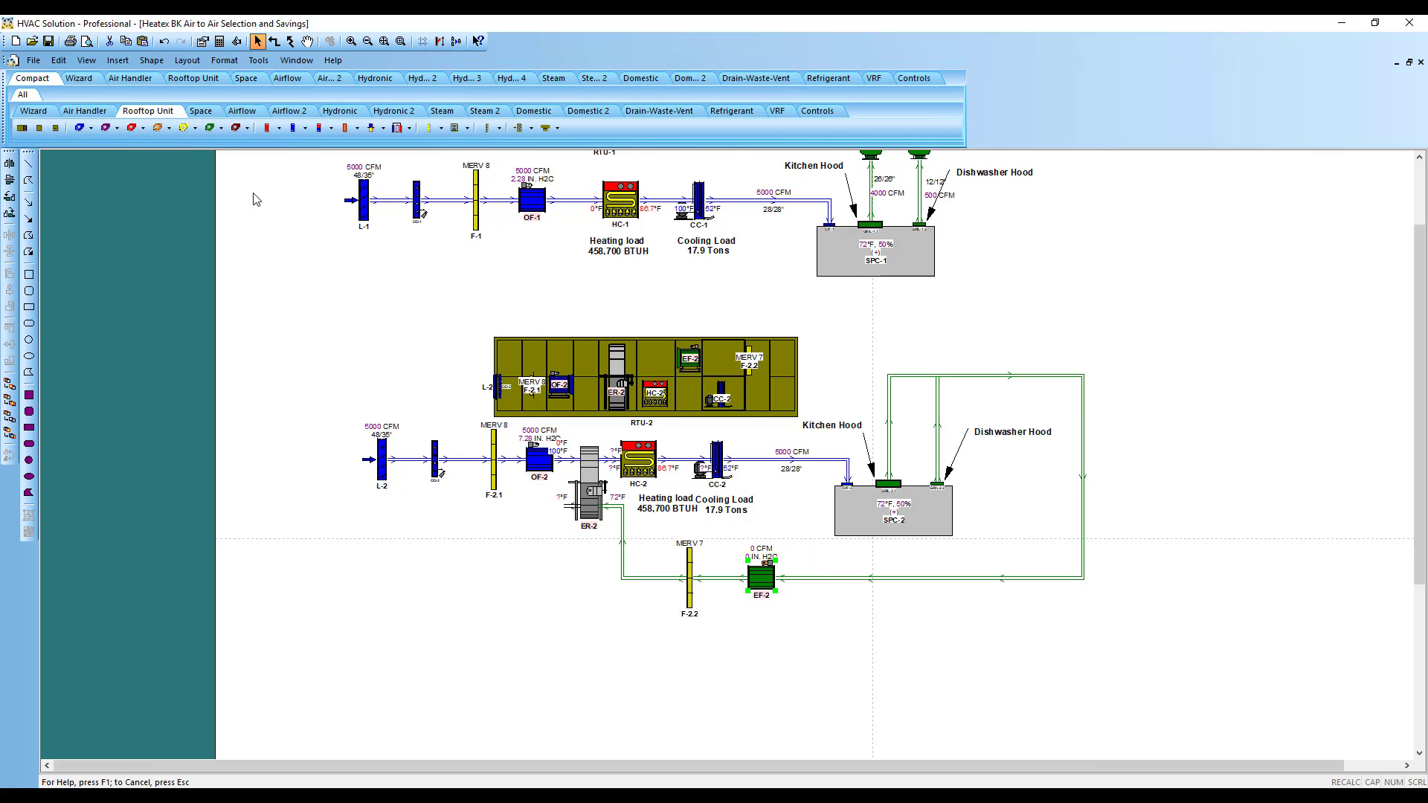
{"action": "left_click", "coordinate": [500, 129]}
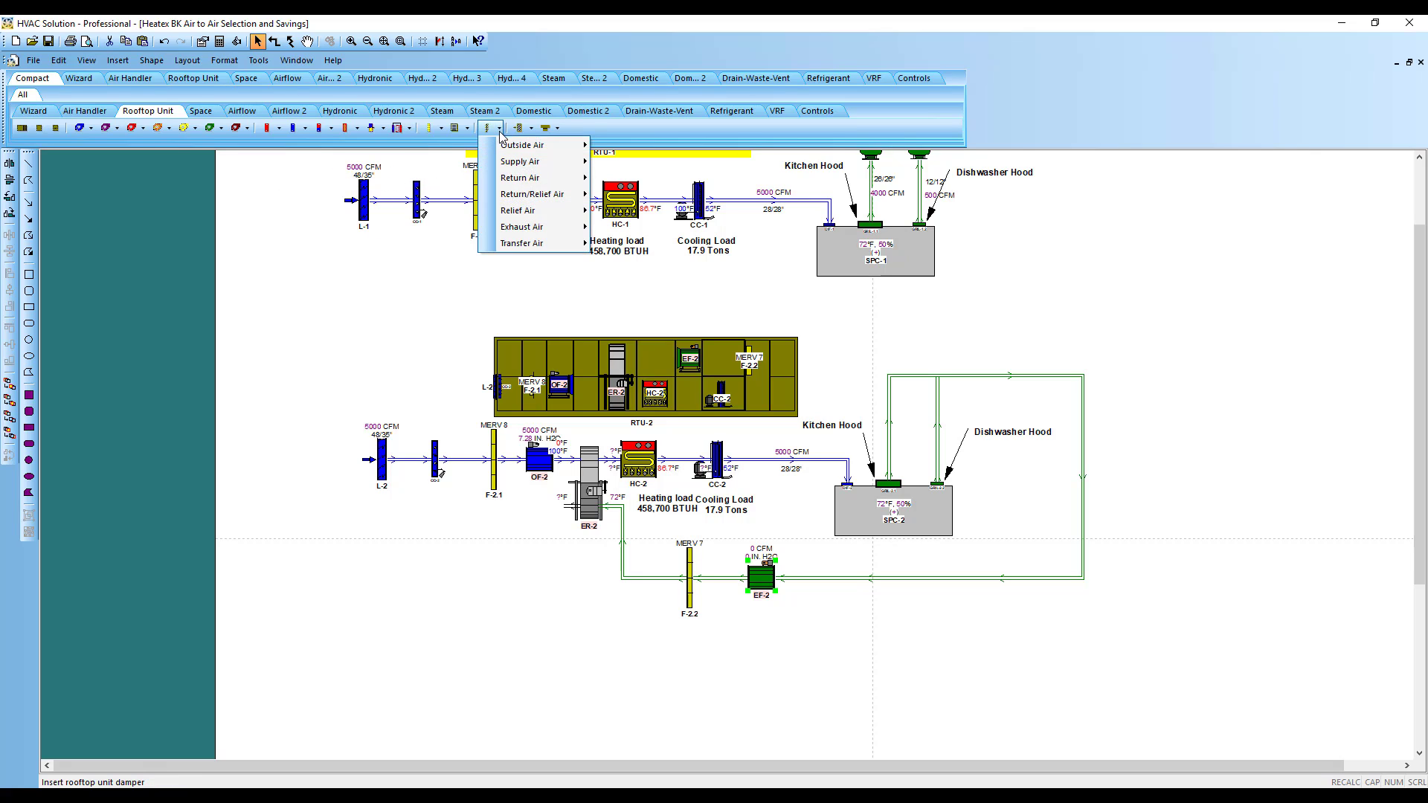
{"action": "mouse_move", "coordinate": [510, 148]}
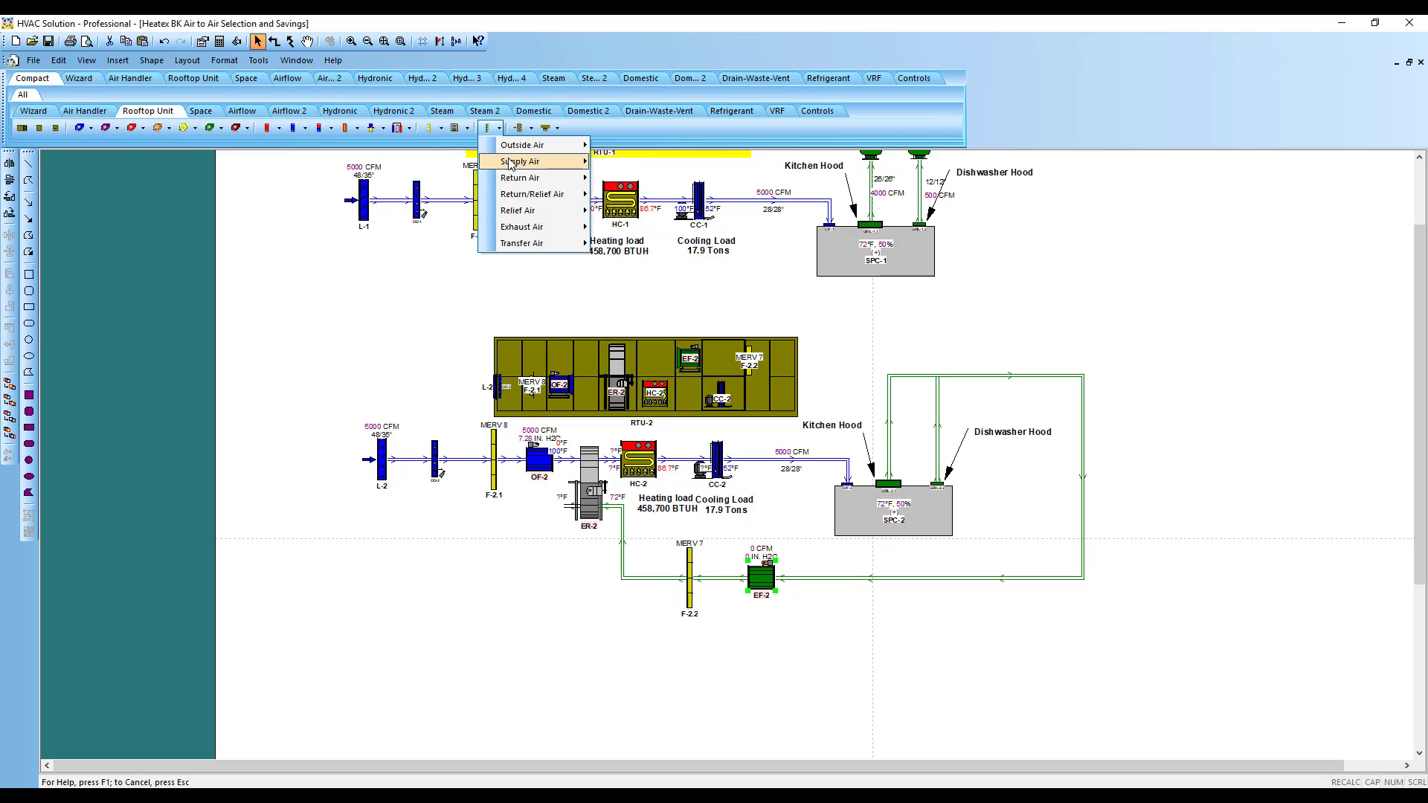
{"action": "mouse_move", "coordinate": [530, 232]}
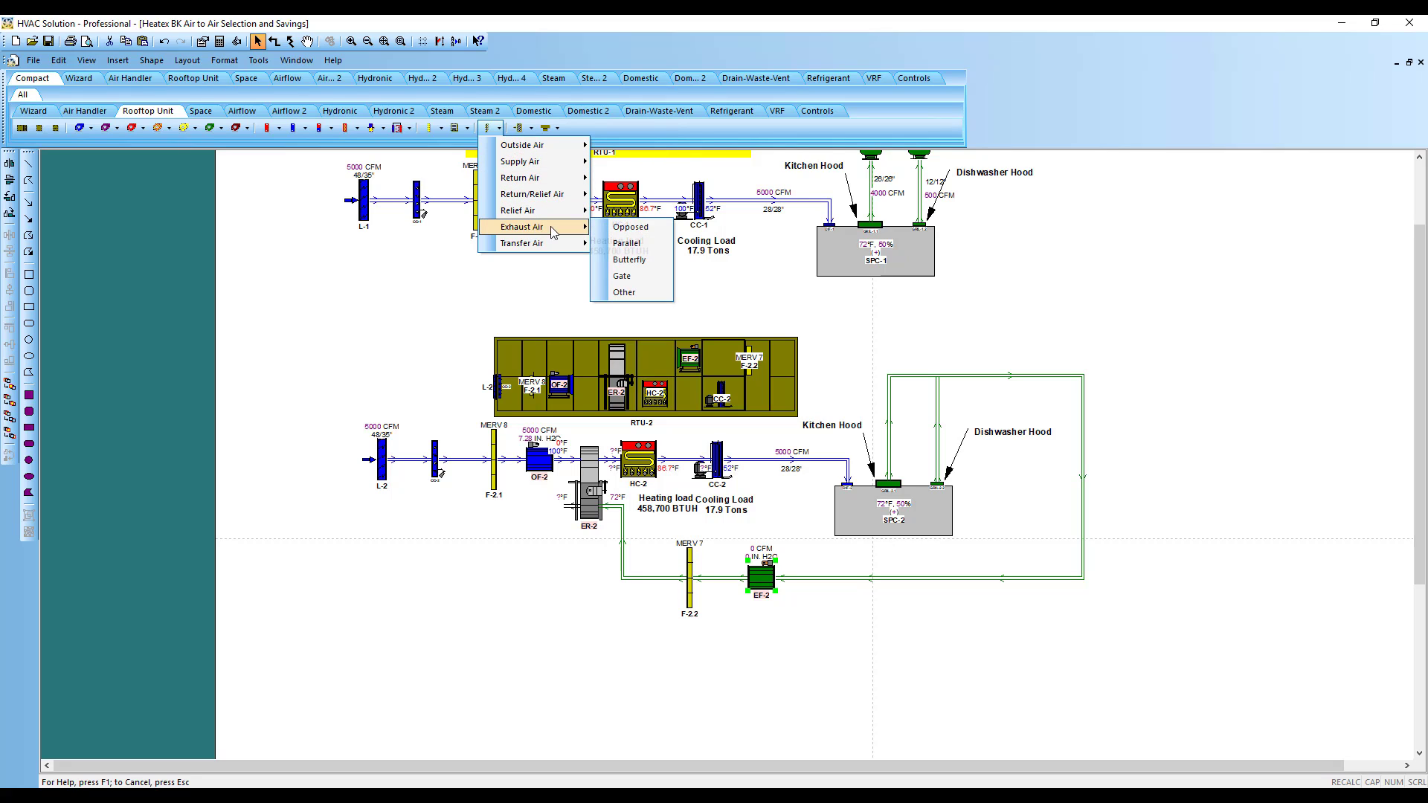
{"action": "left_click", "coordinate": [629, 227]}
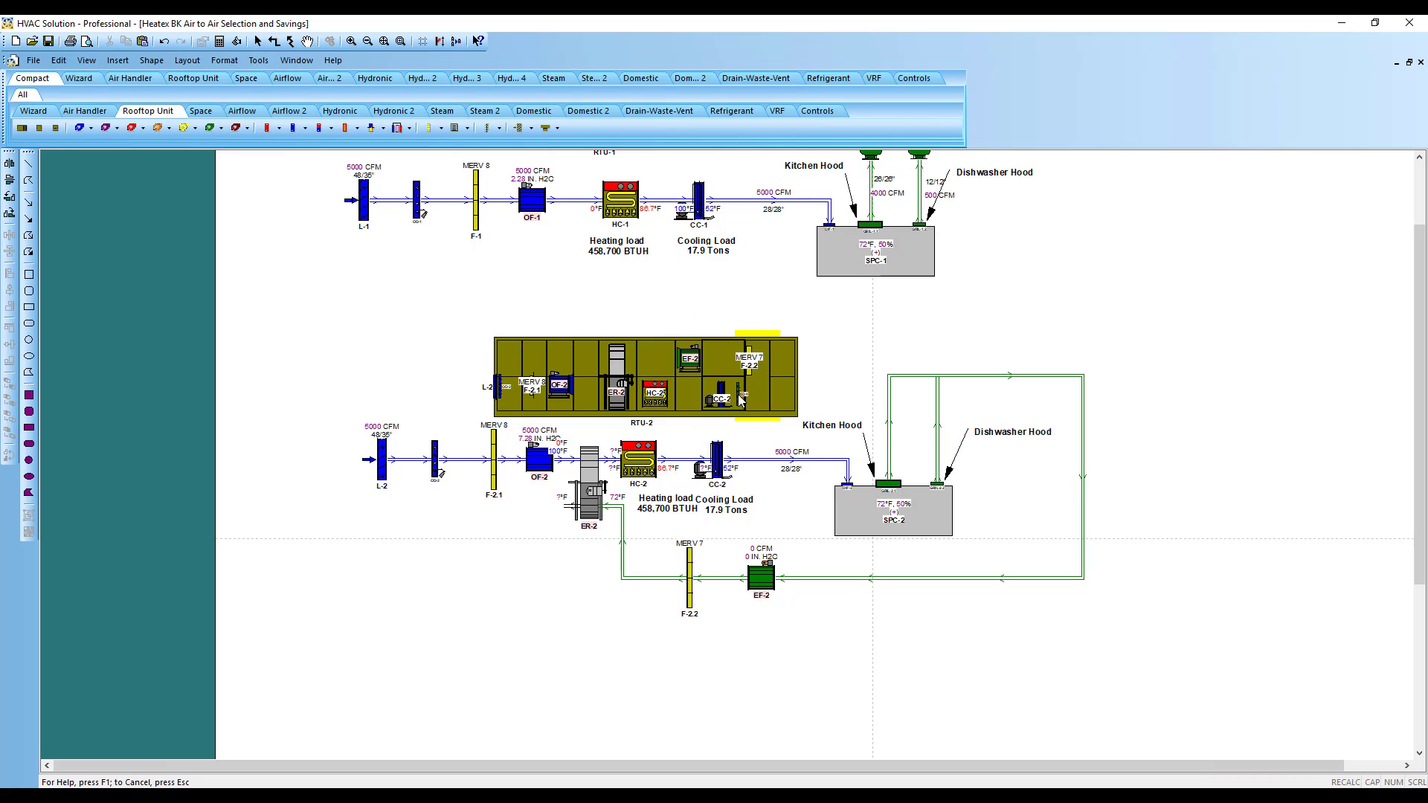
{"action": "left_click", "coordinate": [794, 366]}
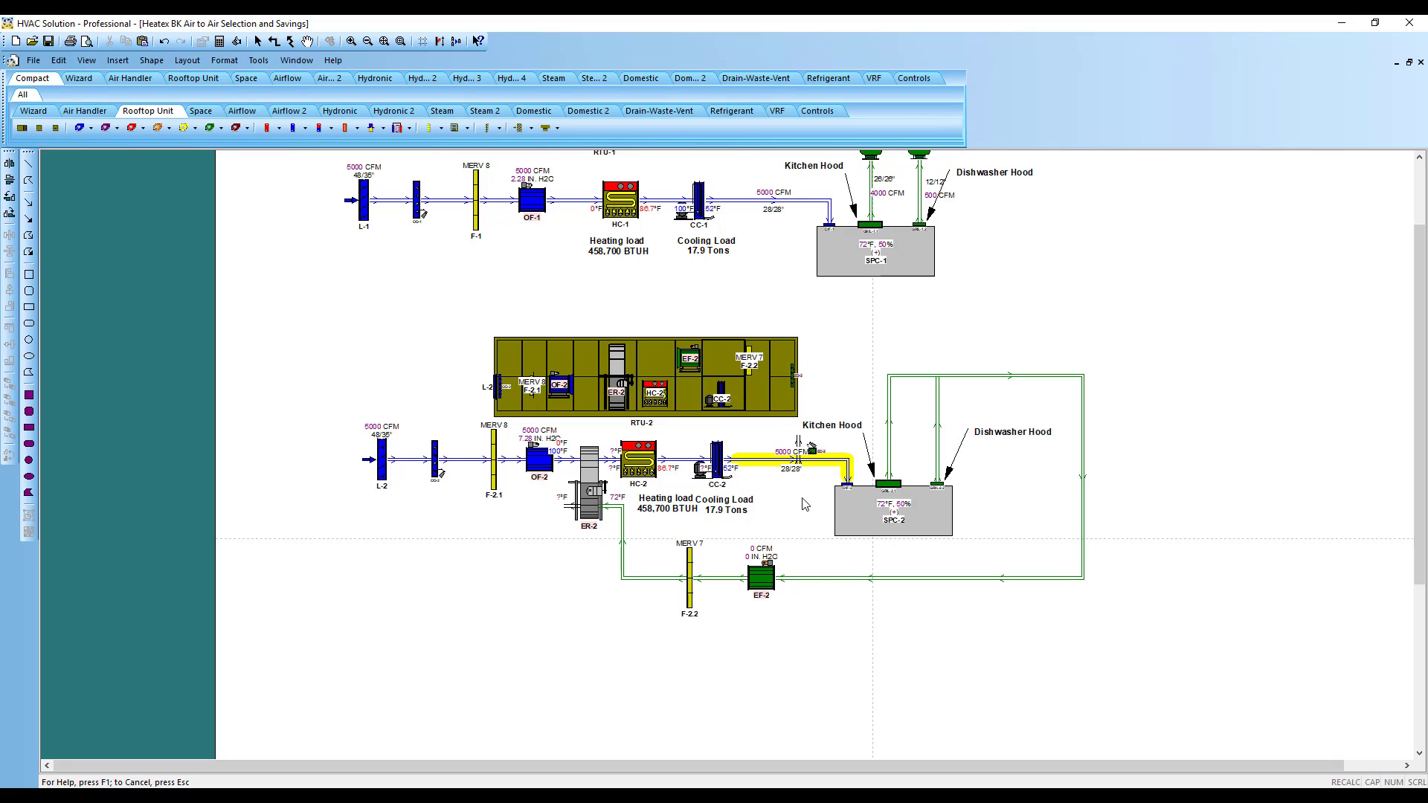
{"action": "left_click", "coordinate": [836, 590]}
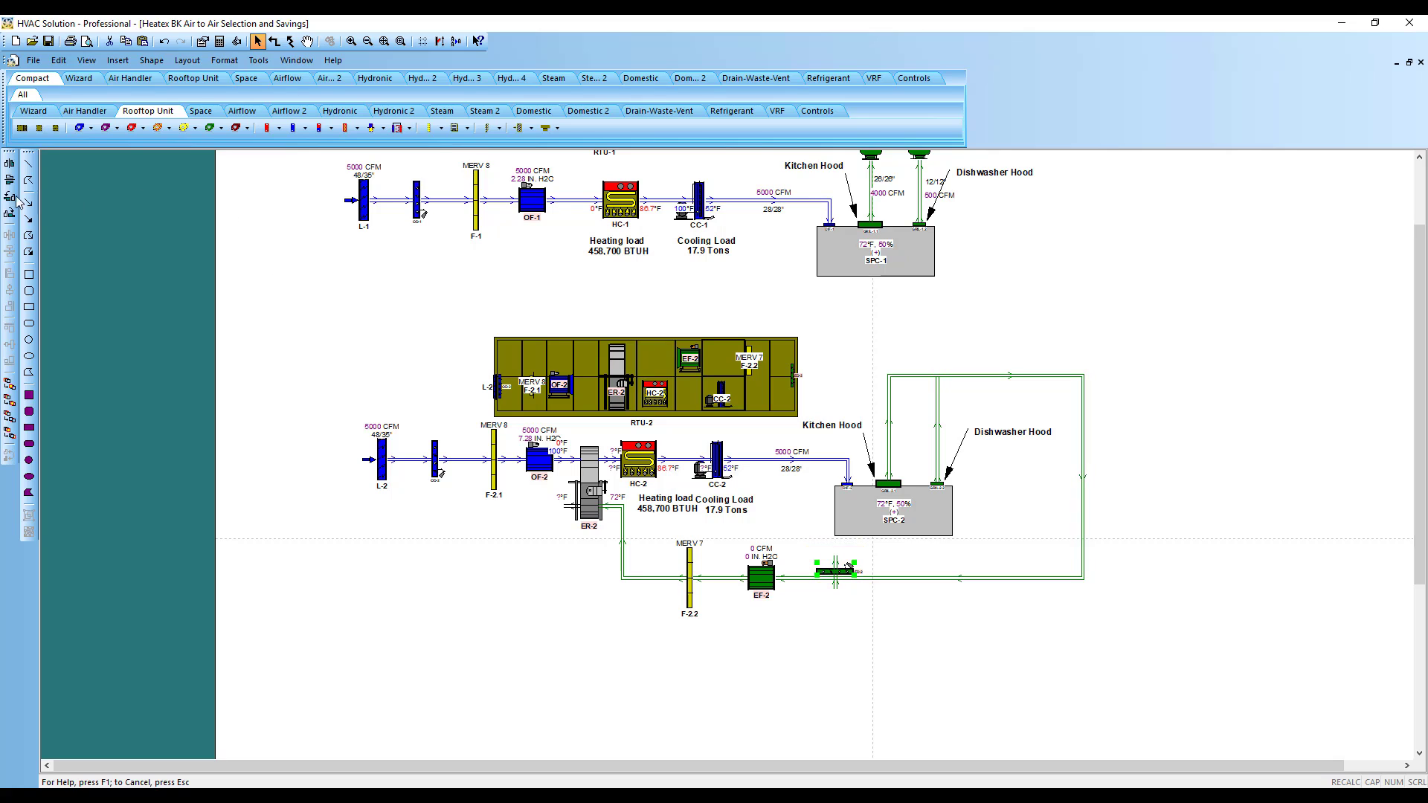
{"action": "left_click", "coordinate": [16, 194]}
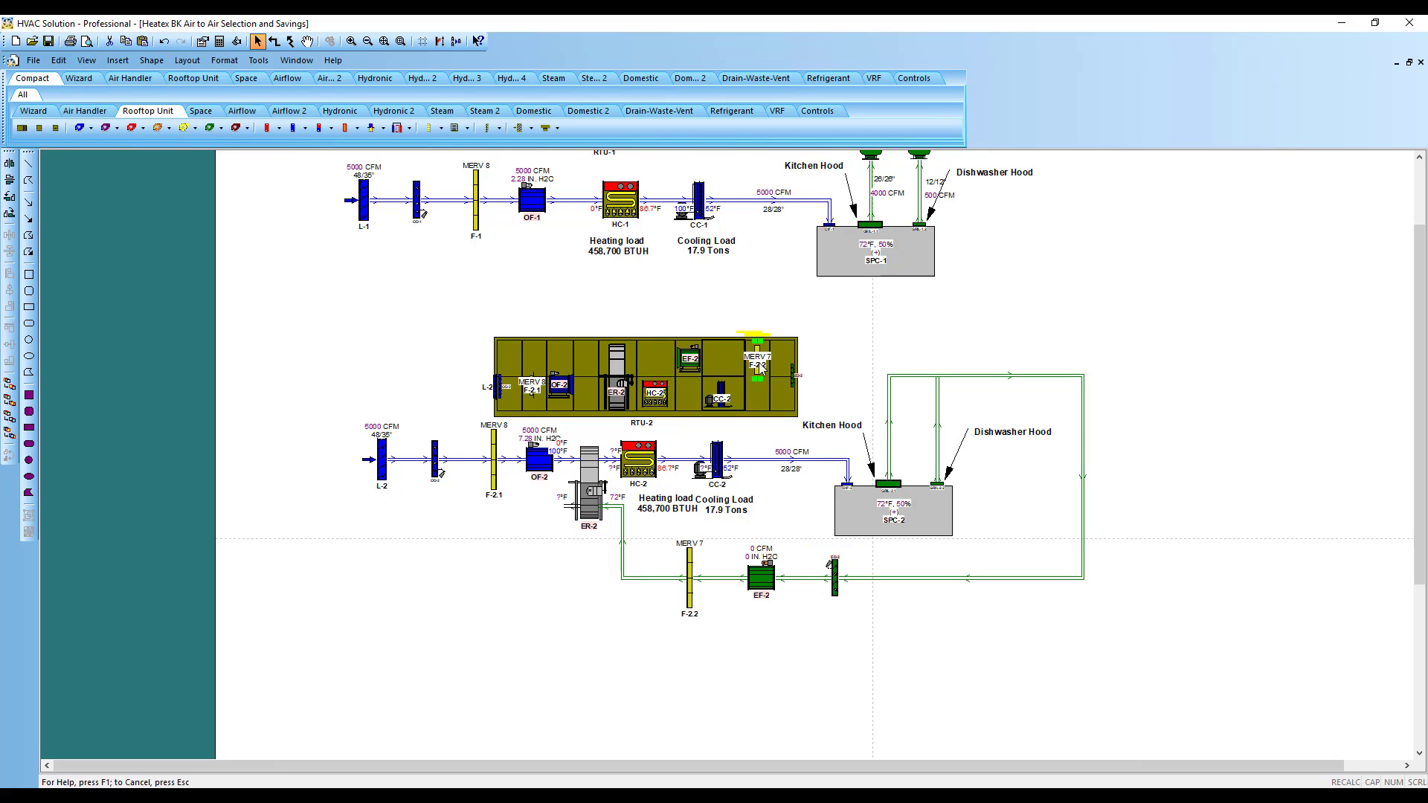
- Enable the split plenum display for RTU-2's plenum PL-2.10 beneath filter F-2.2
{"action": "left_click", "coordinate": [757, 396]}
{"action": "double_click", "coordinate": [758, 395]}
{"action": "left_click", "coordinate": [369, 325]}
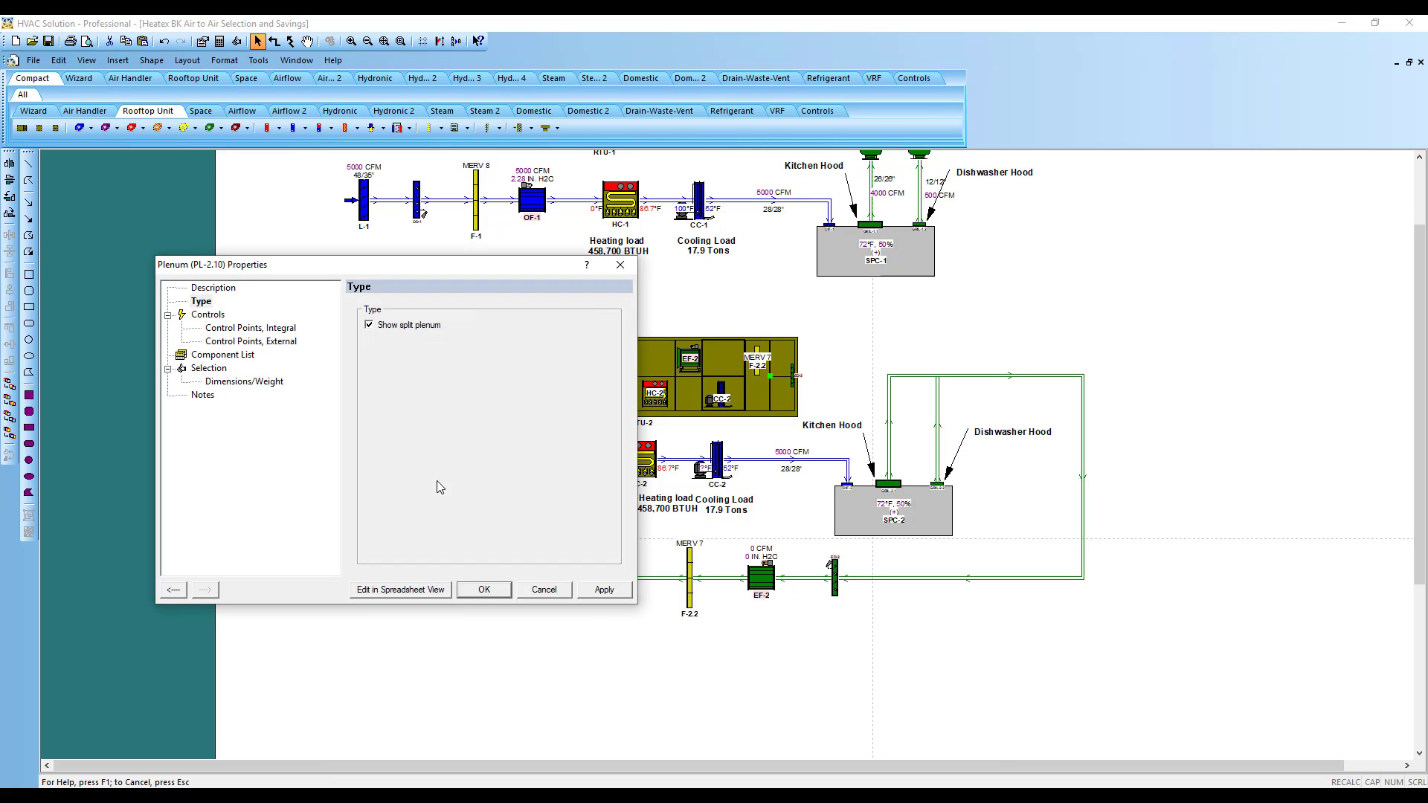
{"action": "left_click", "coordinate": [479, 590]}
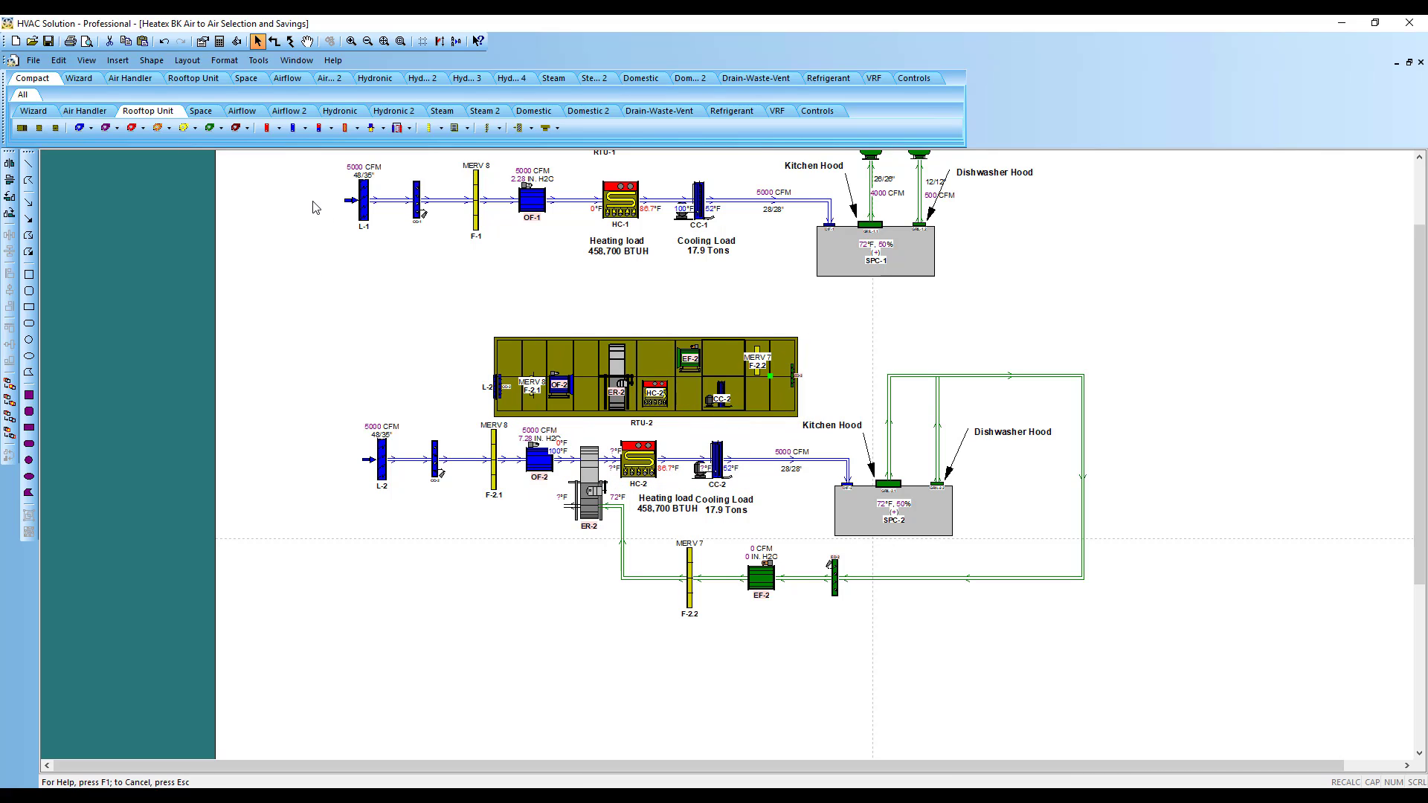
- Insert an exhaust louver in RTU-2's upper deck at the intake end and duct ER-2's exhaust outlet to its schematic symbol
{"action": "left_click", "coordinate": [530, 128]}
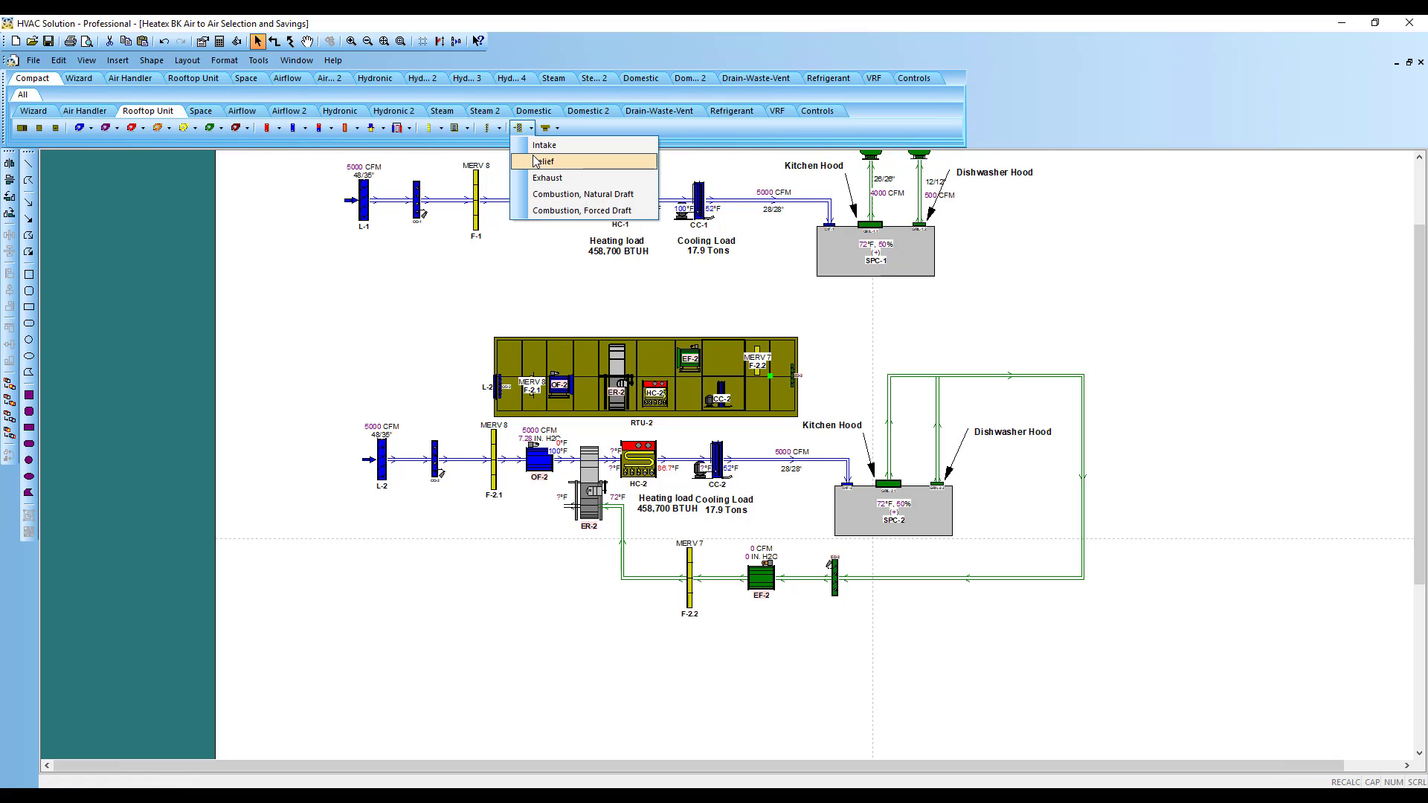
{"action": "left_click", "coordinate": [547, 178]}
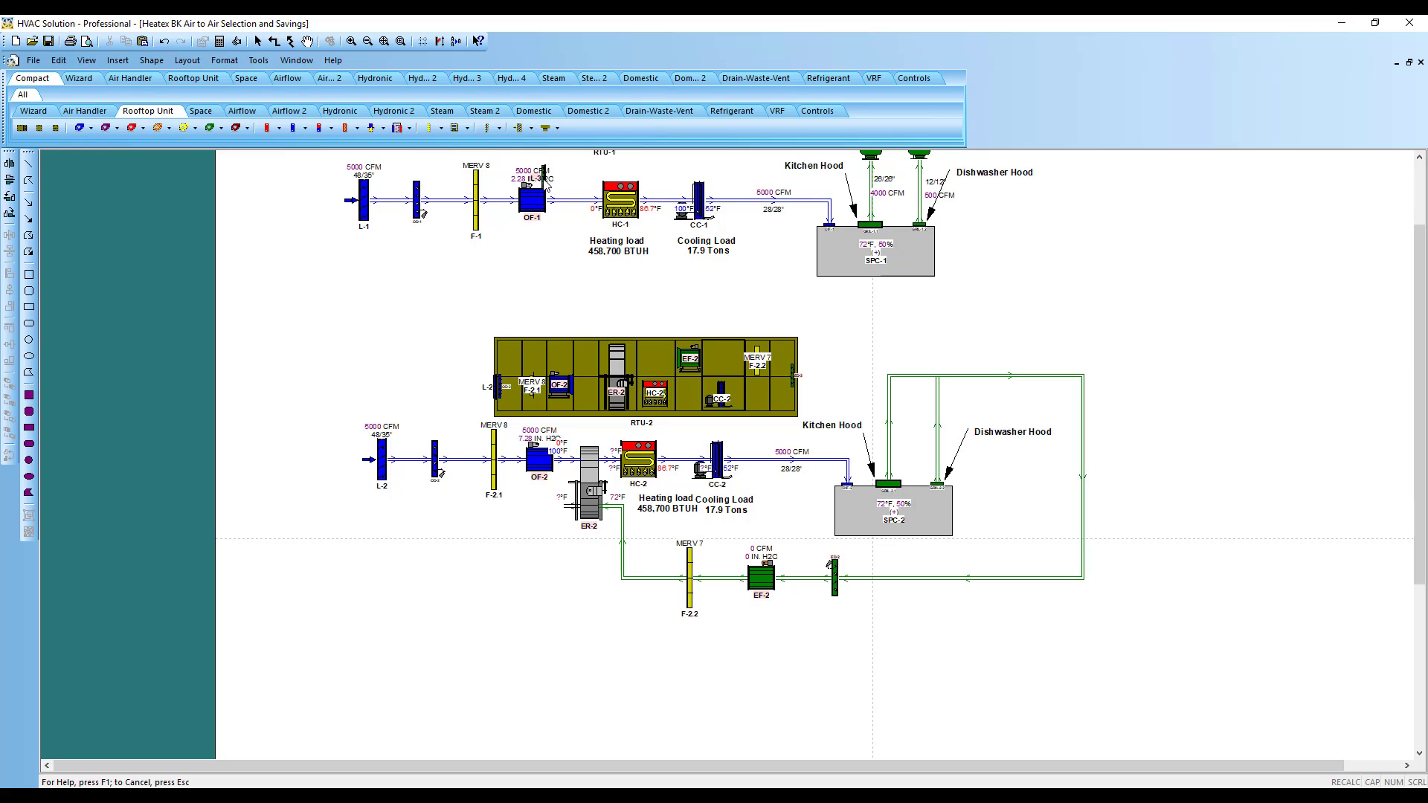
{"action": "left_click", "coordinate": [498, 371]}
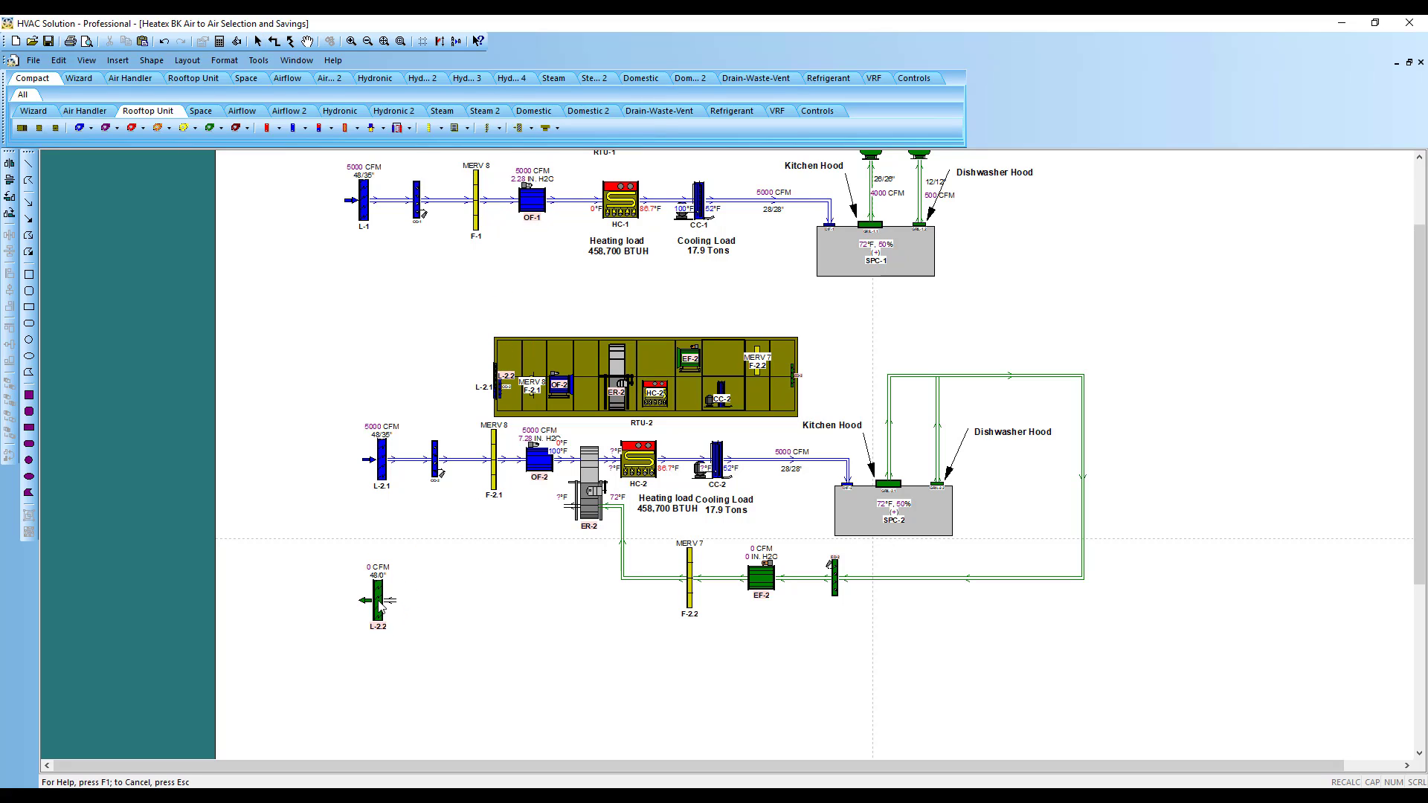
{"action": "left_click", "coordinate": [378, 599]}
{"action": "left_click", "coordinate": [568, 506]}
{"action": "left_click_drag", "start_coordinate": [447, 604], "coordinate": [402, 601]}
{"action": "key", "text": "Escape"}
{"action": "scroll", "coordinate": [547, 584], "scroll_direction": "up", "scroll_amount": 1}
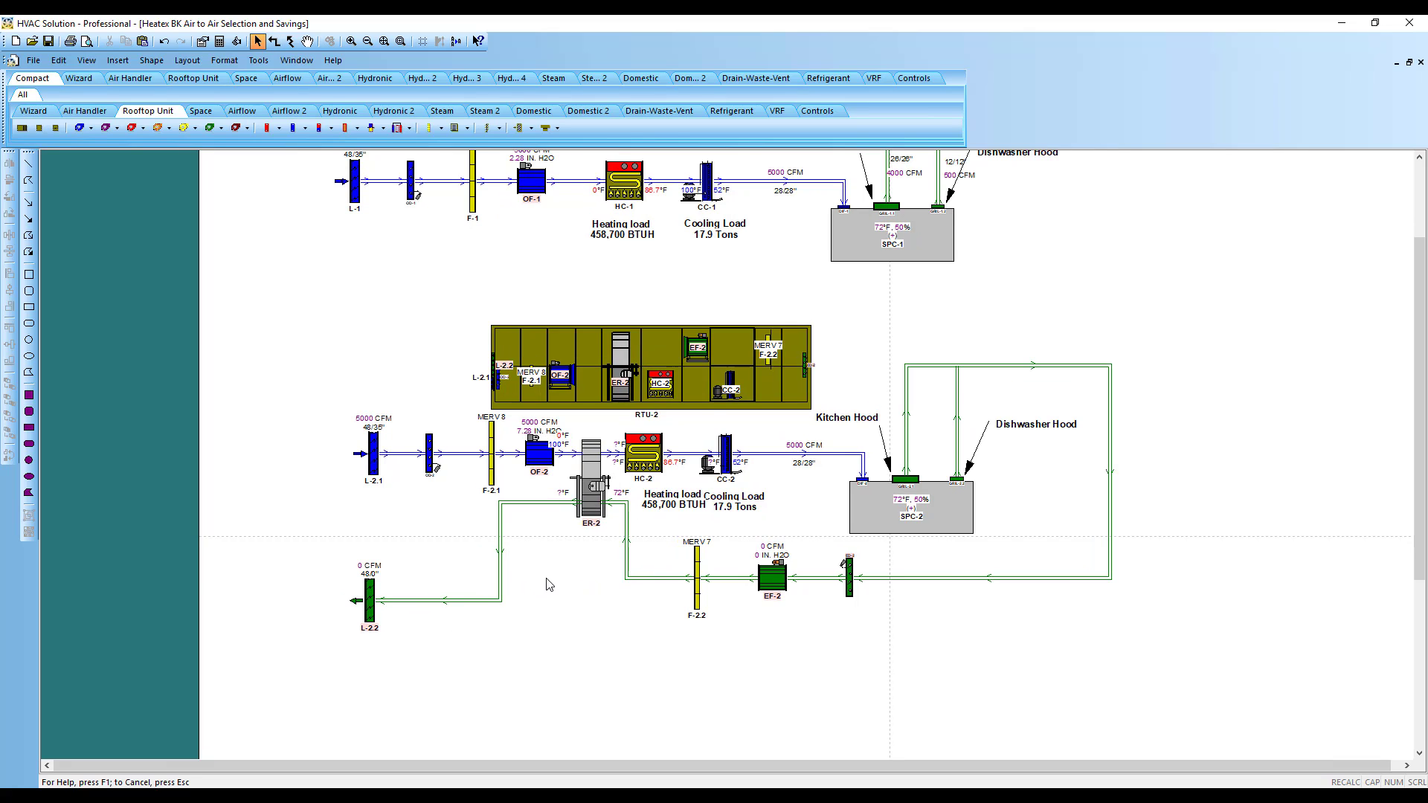
- Recalculate the system and set exhaust fan EF-2's user-defined airflow to 4500 cfm for both heating and cooling seasons
{"action": "scroll", "coordinate": [564, 588], "scroll_direction": "up", "scroll_amount": 1}
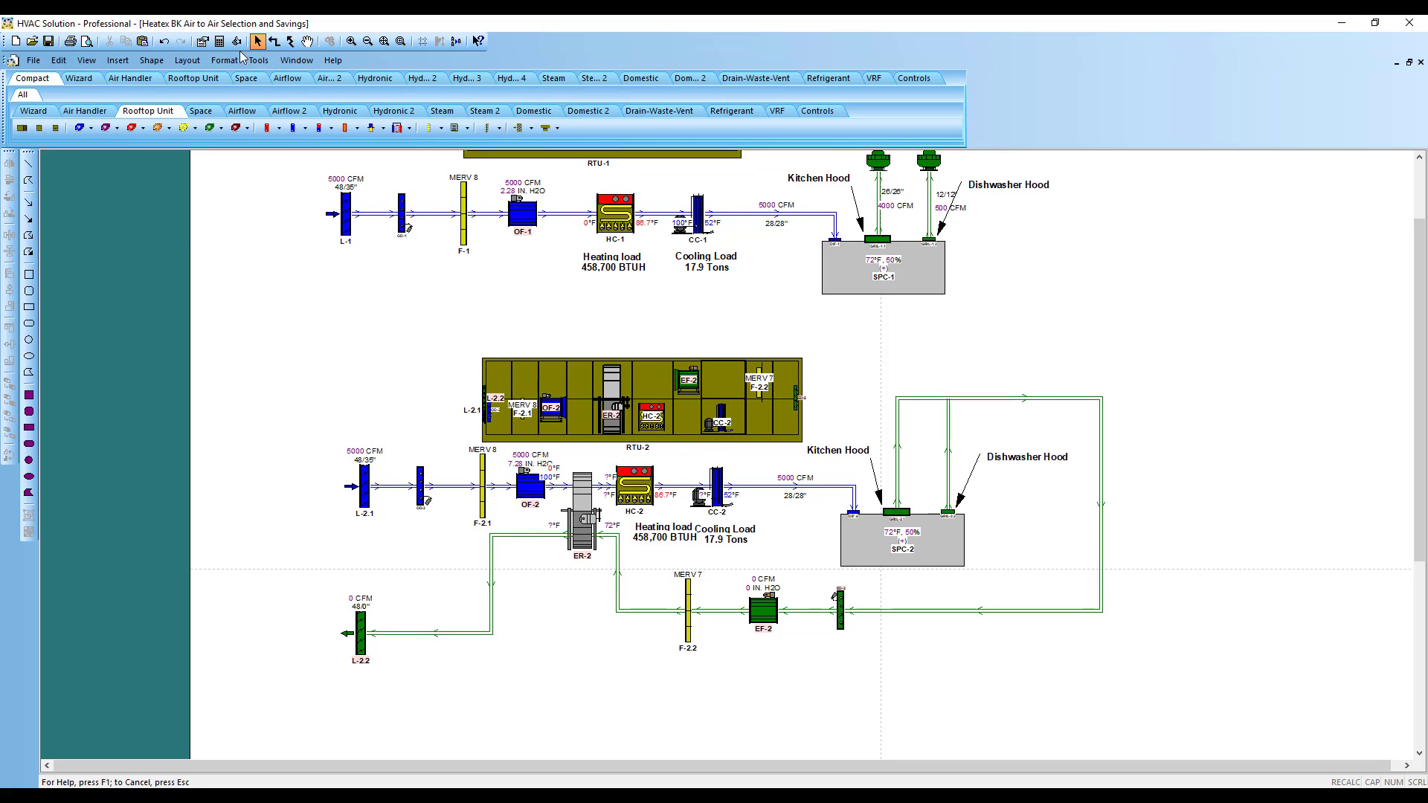
{"action": "left_click", "coordinate": [220, 42]}
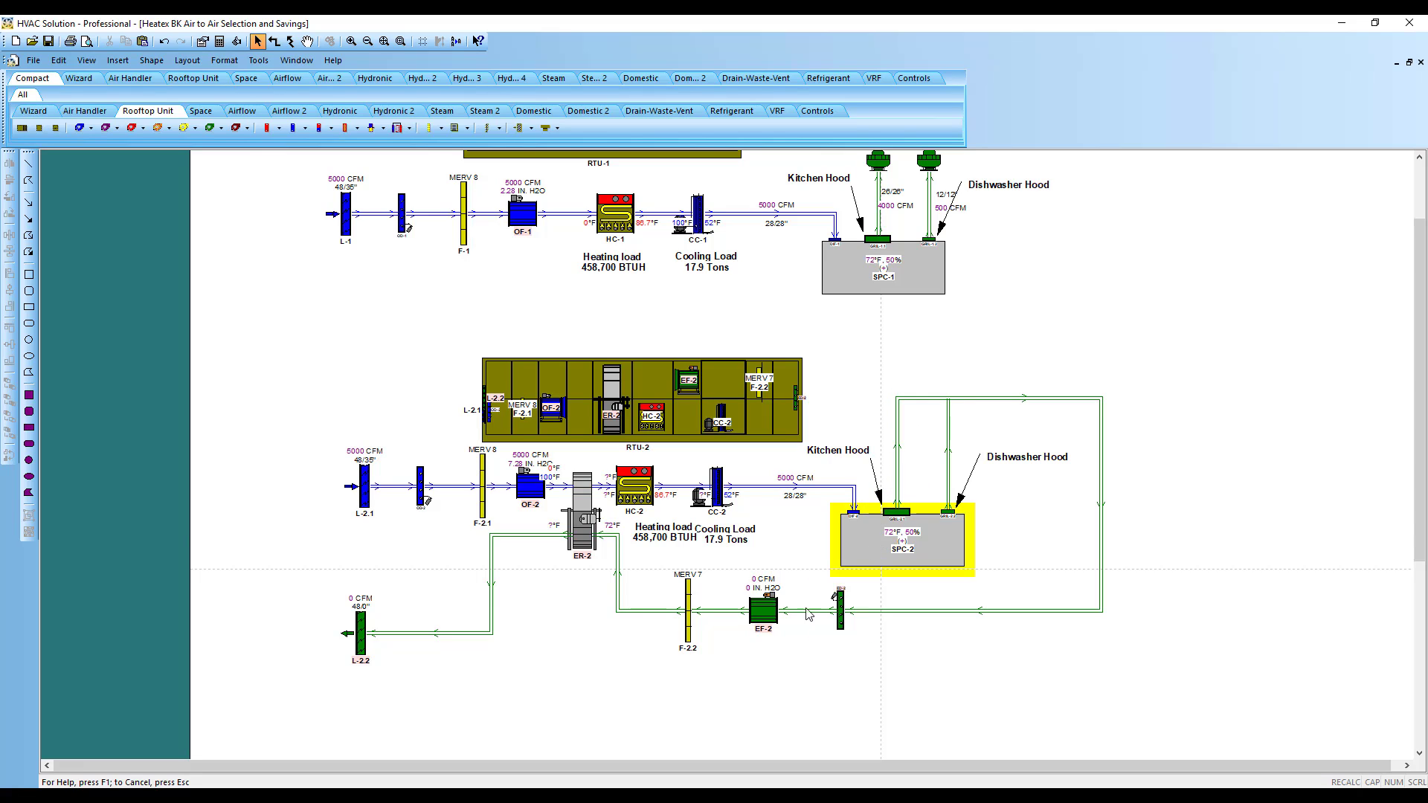
{"action": "double_click", "coordinate": [764, 609]}
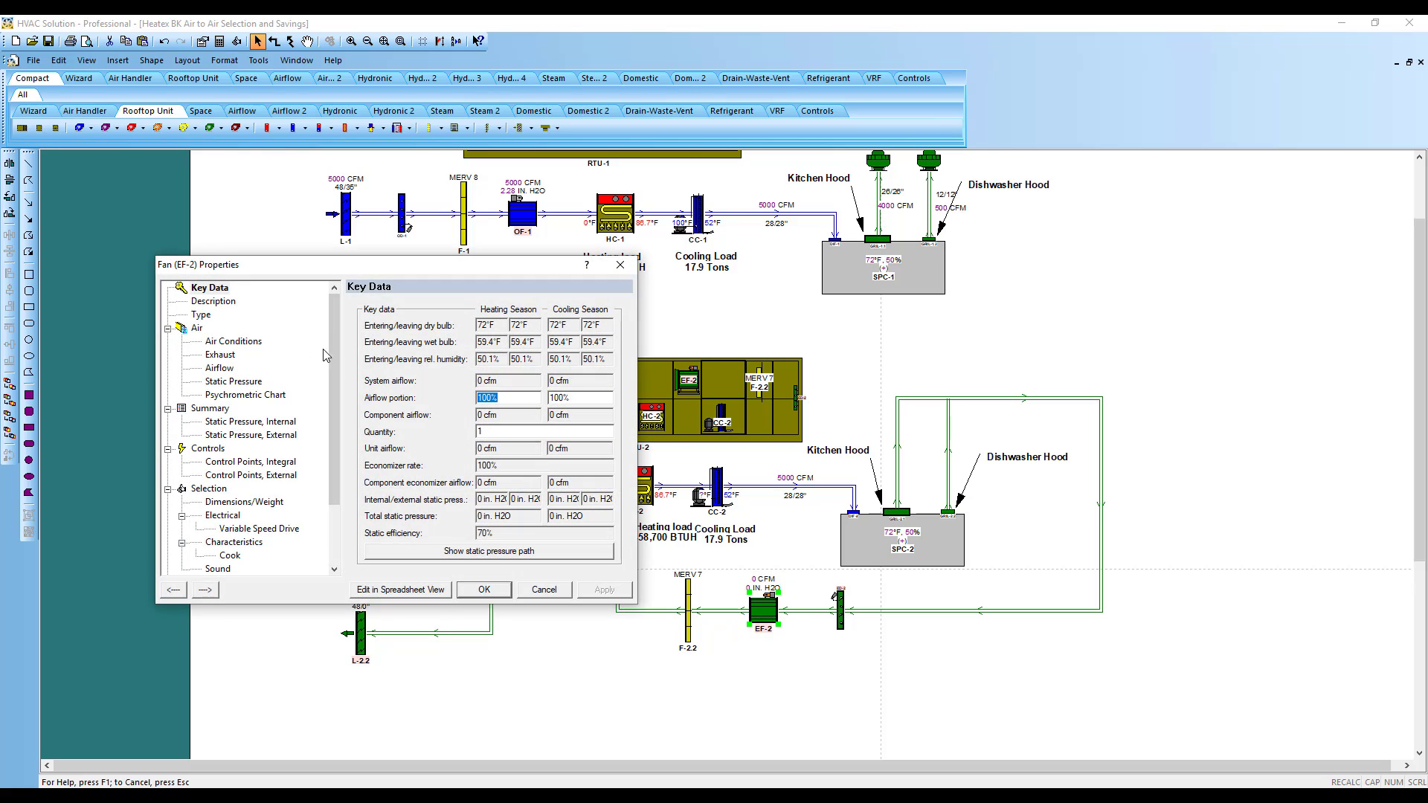
{"action": "left_click", "coordinate": [221, 355]}
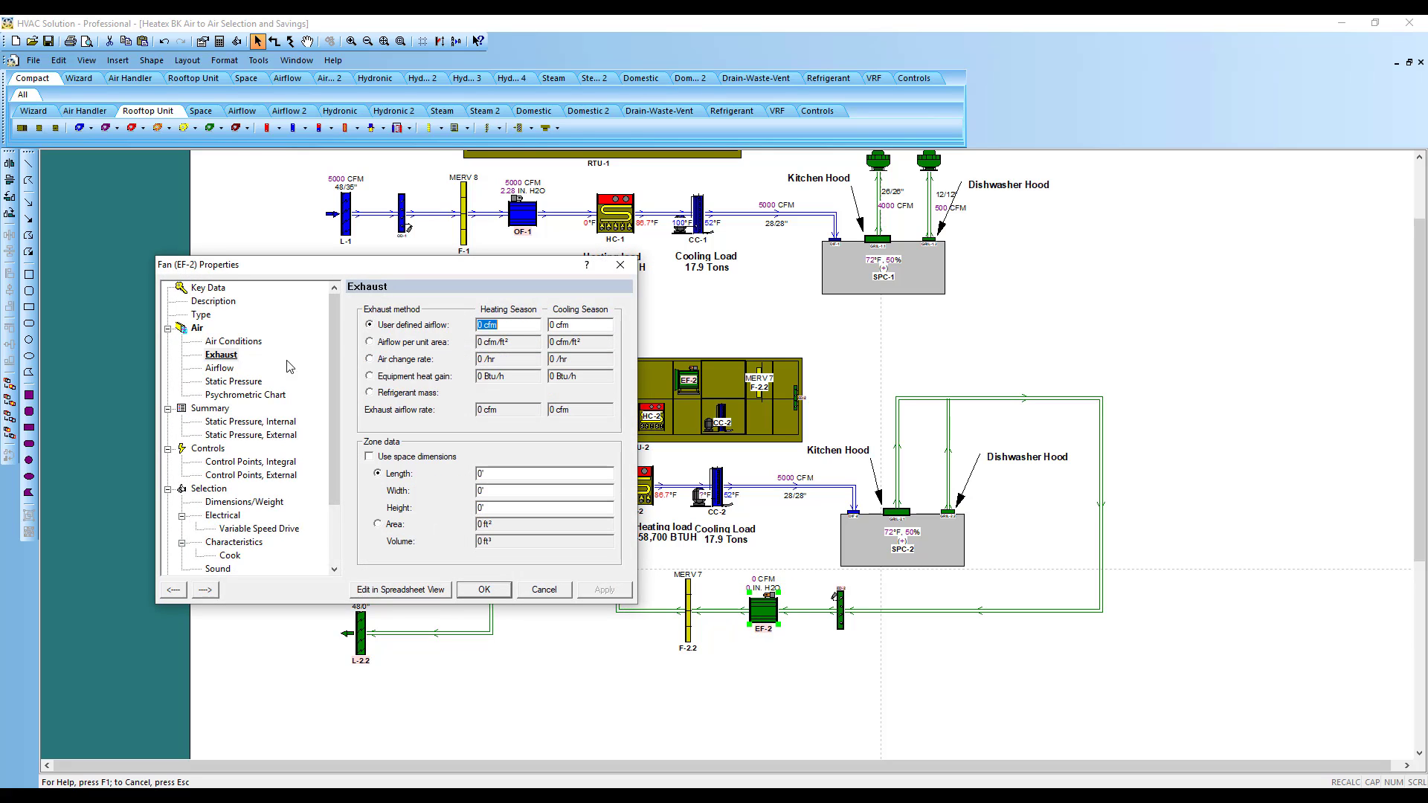
{"action": "left_click_drag", "start_coordinate": [483, 325], "coordinate": [466, 325]}
{"action": "type", "text": "4500"}
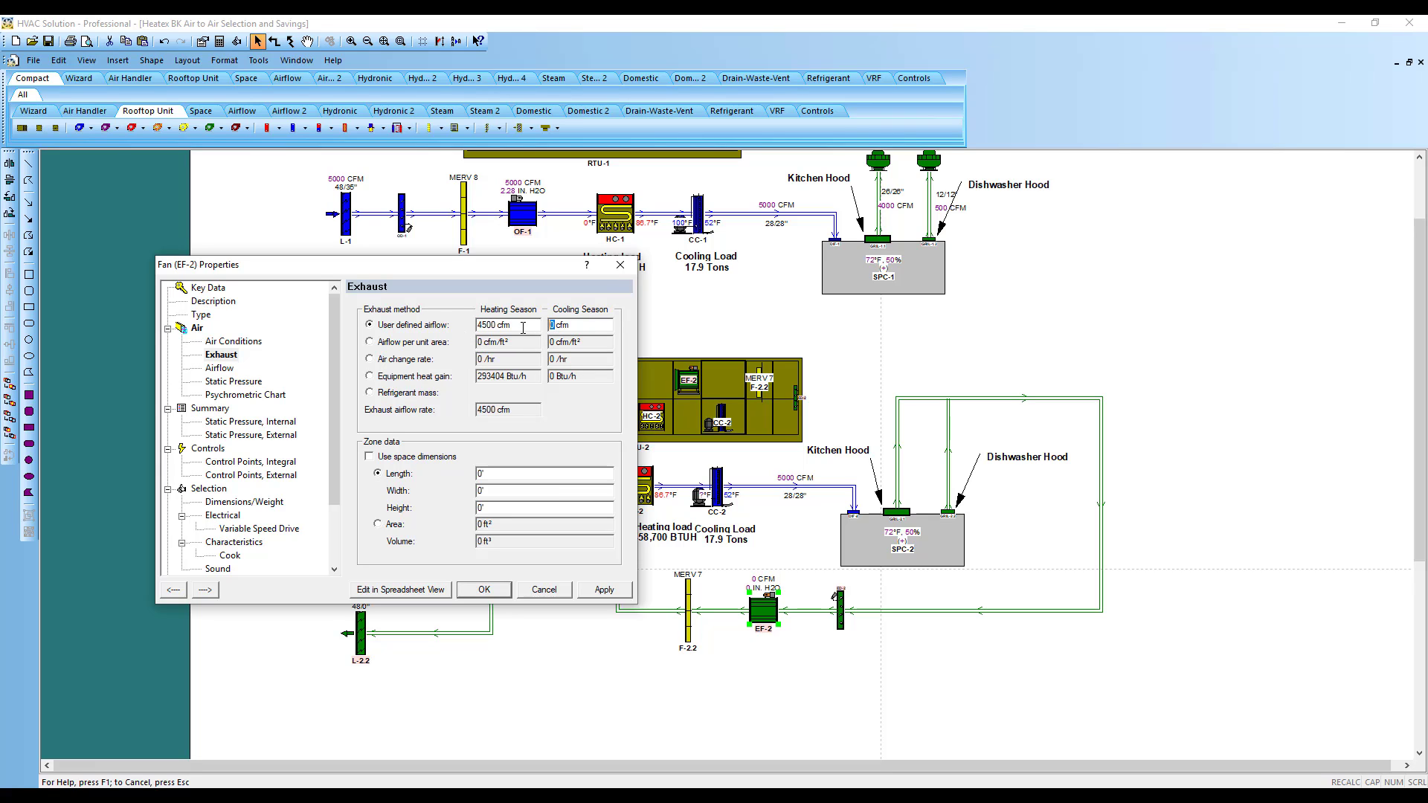
{"action": "type", "text": "4500"}
{"action": "left_click", "coordinate": [480, 589]}
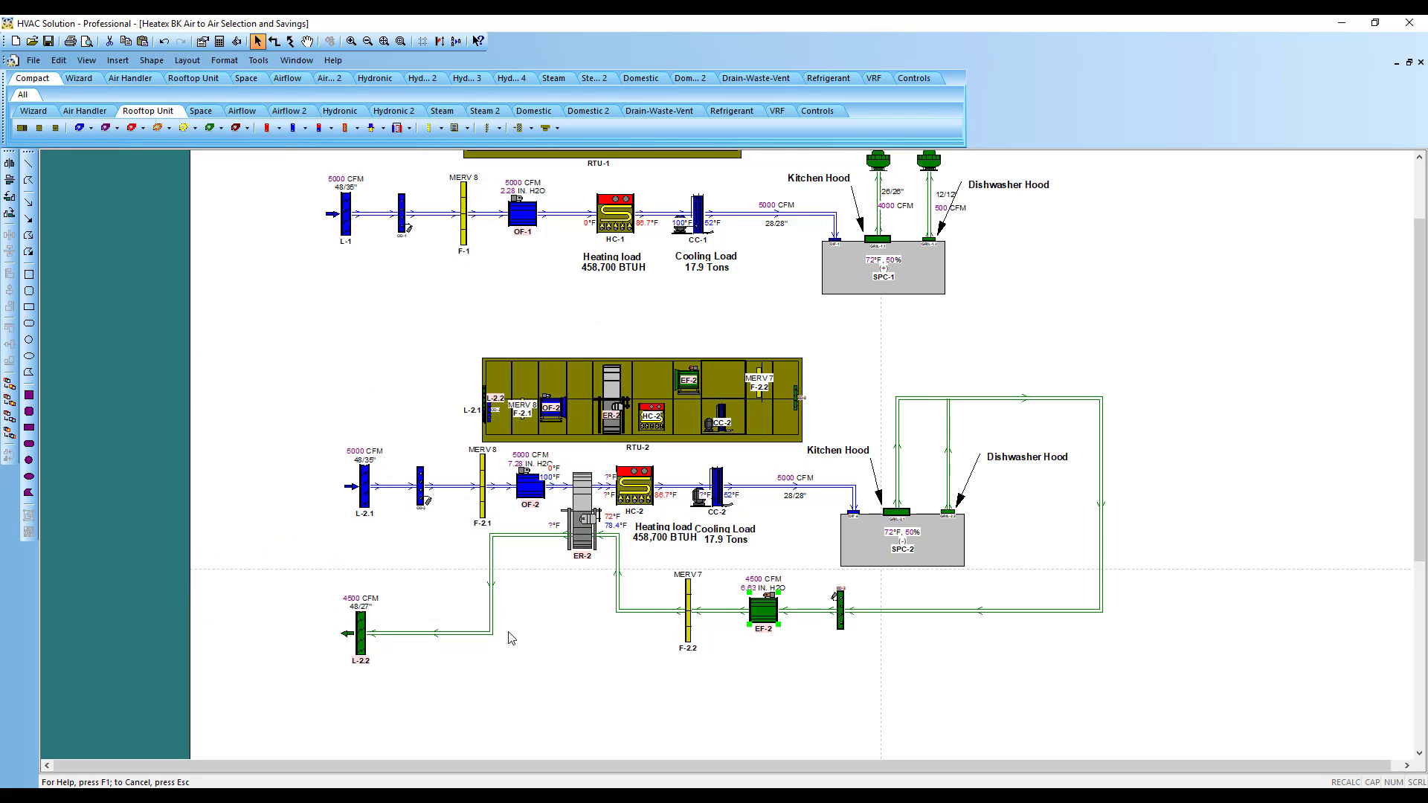
- Shift HC-2 away from ER-2 and automatically select the Heatex BD 1700-015 model for ER-2
{"action": "scroll", "coordinate": [518, 641], "scroll_direction": "up", "scroll_amount": 1}
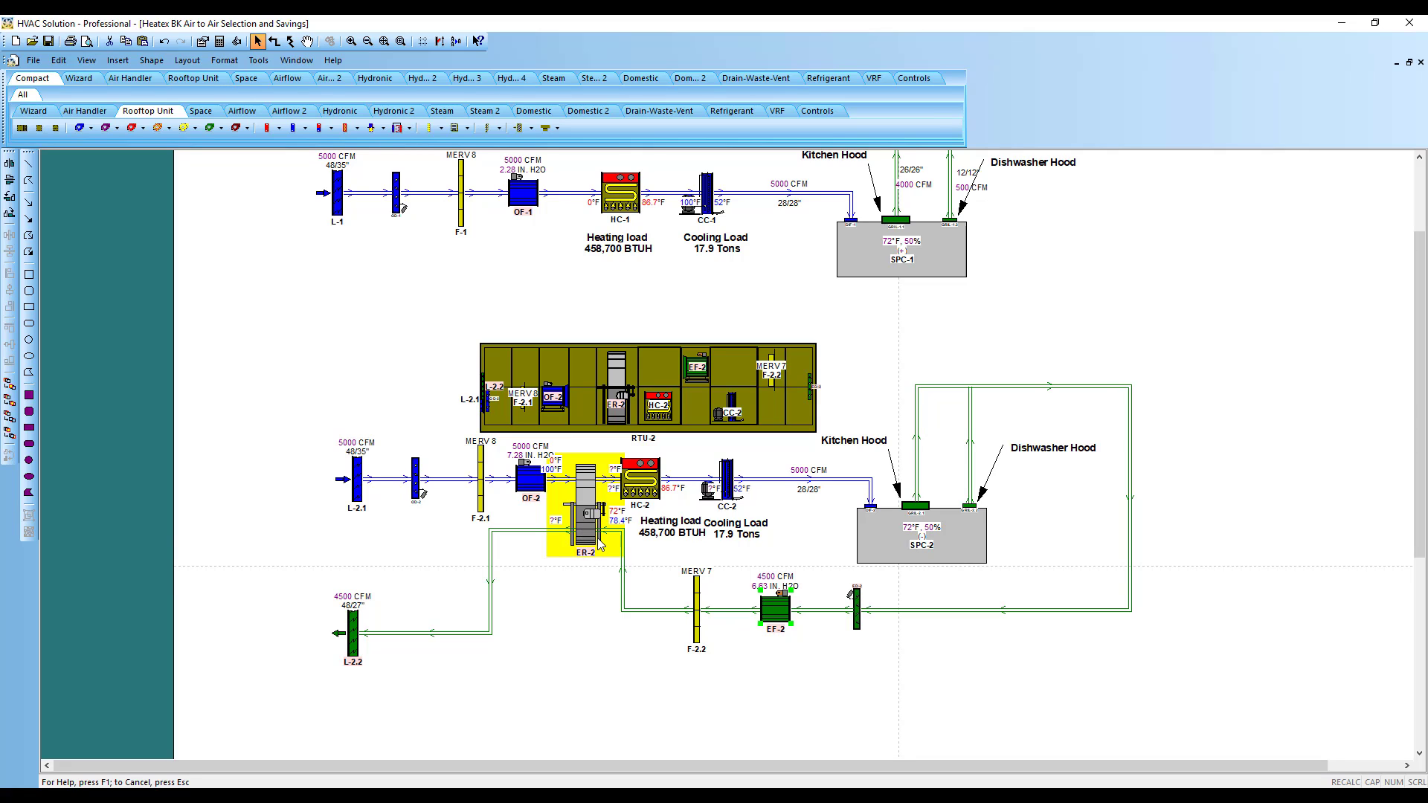
{"action": "left_click_drag", "start_coordinate": [644, 487], "coordinate": [658, 487]}
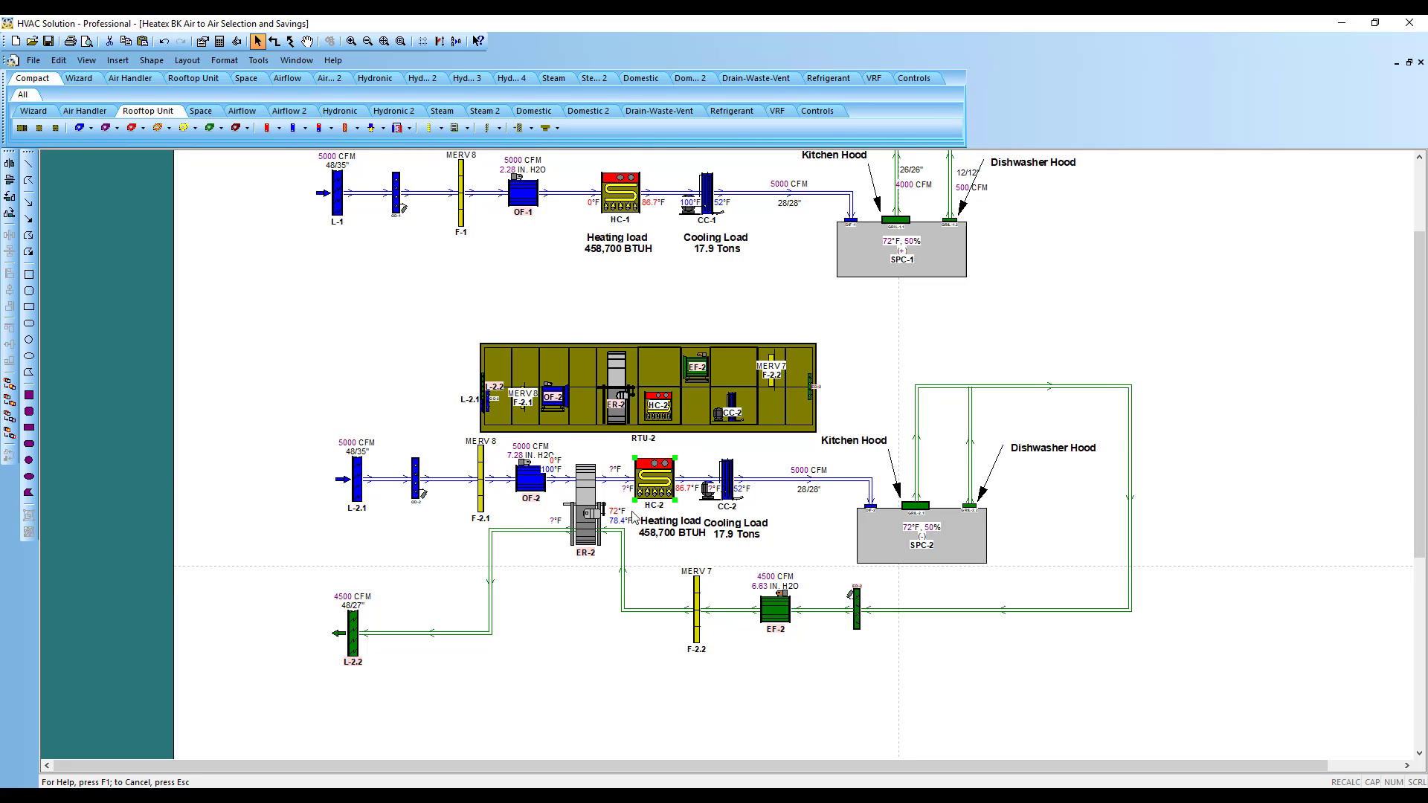
{"action": "double_click", "coordinate": [587, 510]}
{"action": "left_click", "coordinate": [499, 367]}
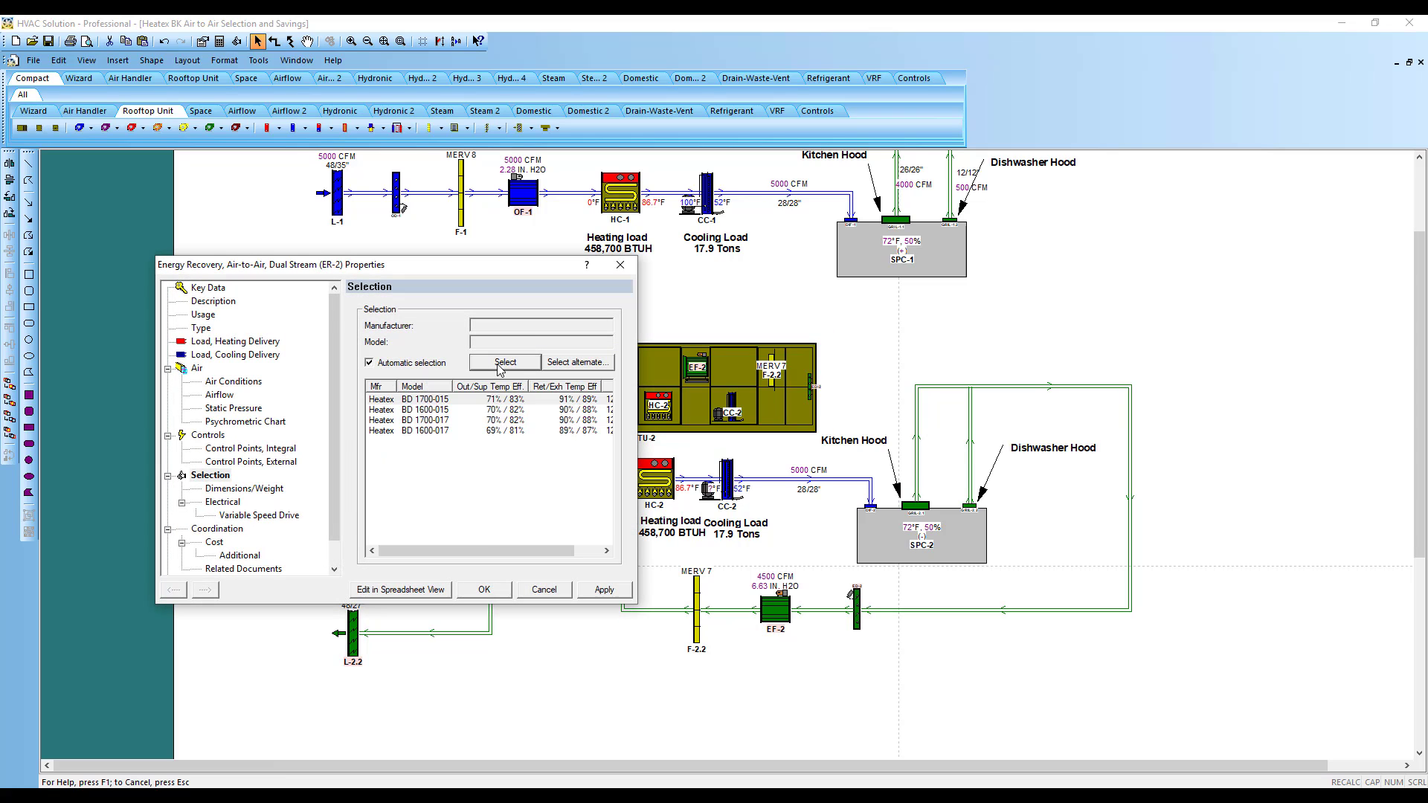
{"action": "left_click", "coordinate": [494, 593]}
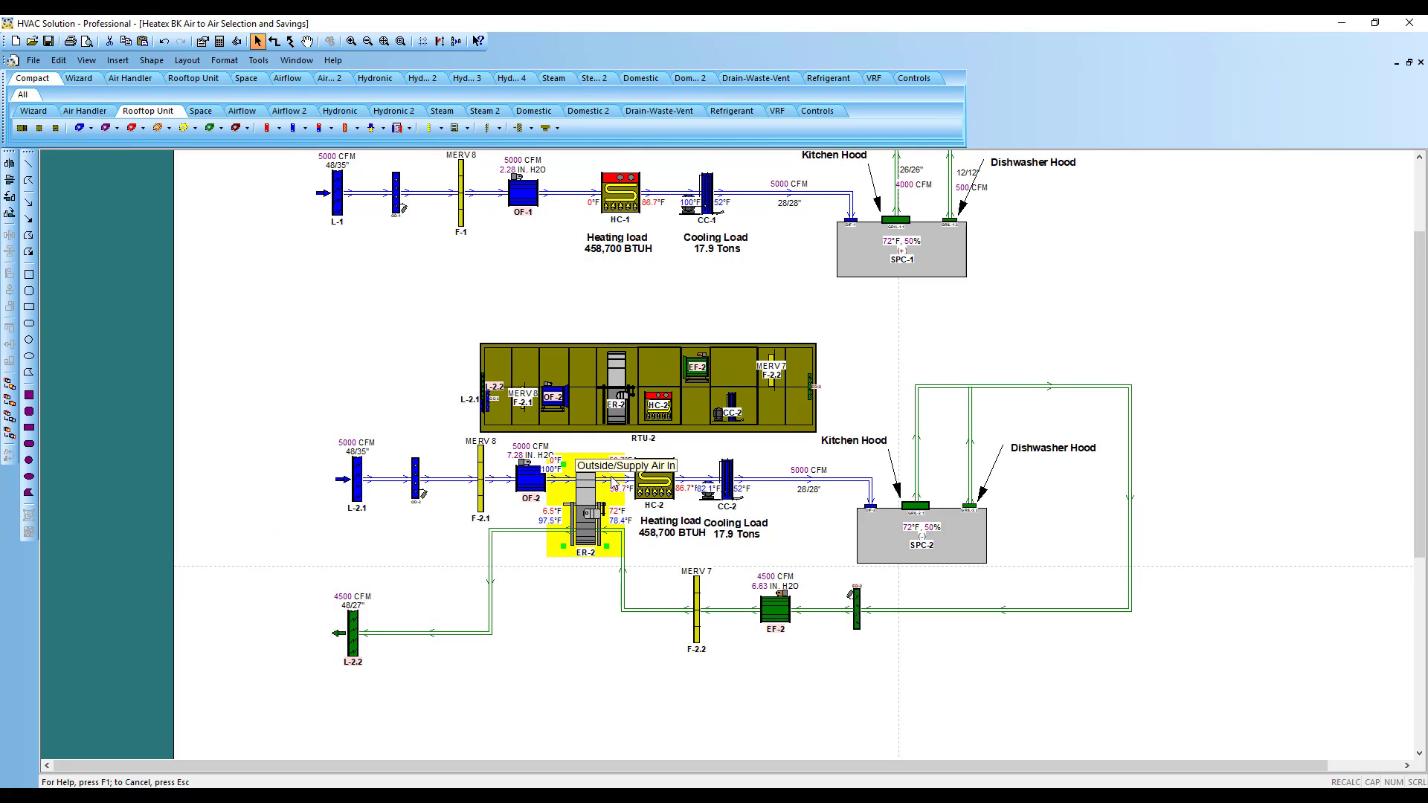
- Shift CC-2 and HC-2 farther along the supply duct and move system 2's cooling load label below the exhaust duct
{"action": "left_click_drag", "start_coordinate": [750, 489], "coordinate": [759, 489]}
{"action": "left_click_drag", "start_coordinate": [638, 492], "coordinate": [658, 494]}
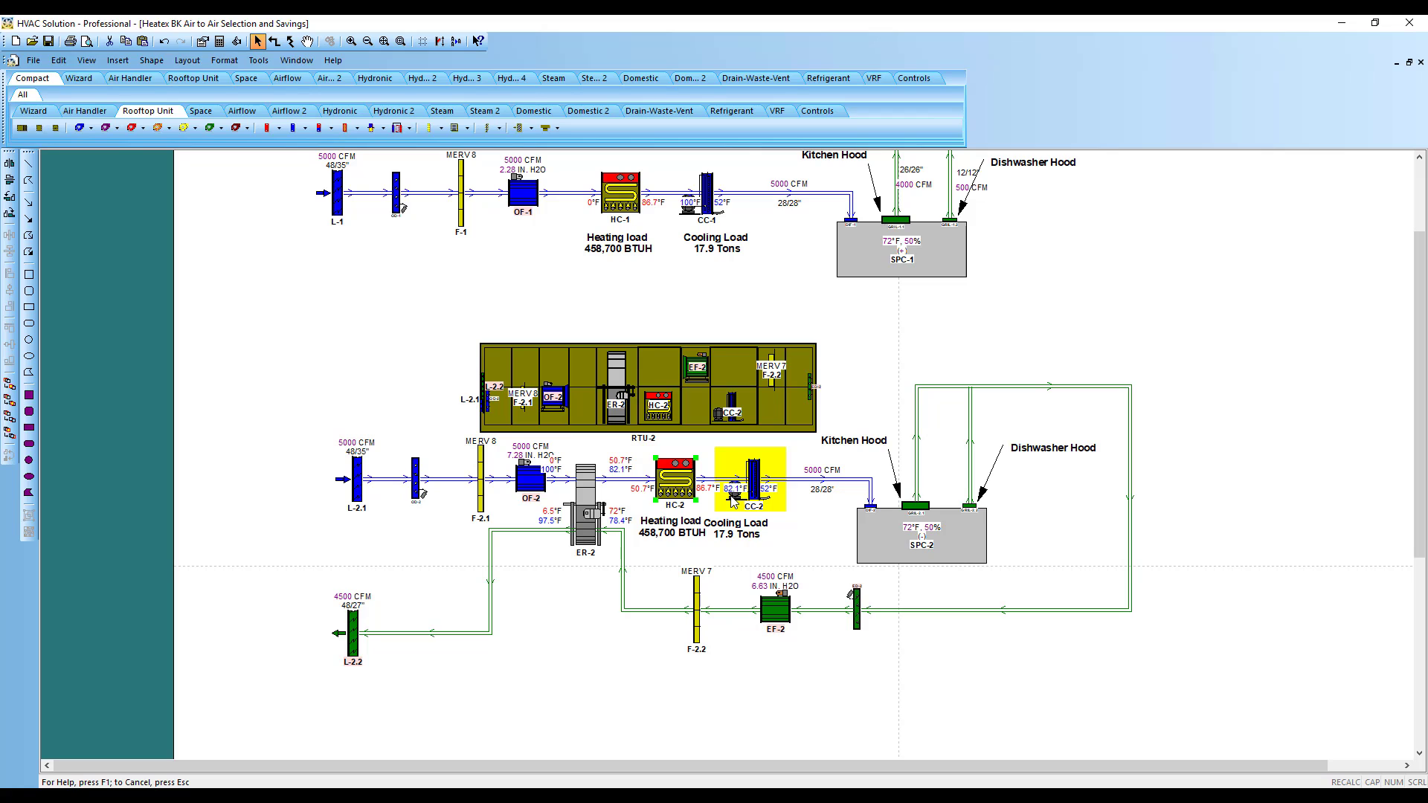
{"action": "scroll", "coordinate": [617, 572], "scroll_direction": "down", "scroll_amount": 1}
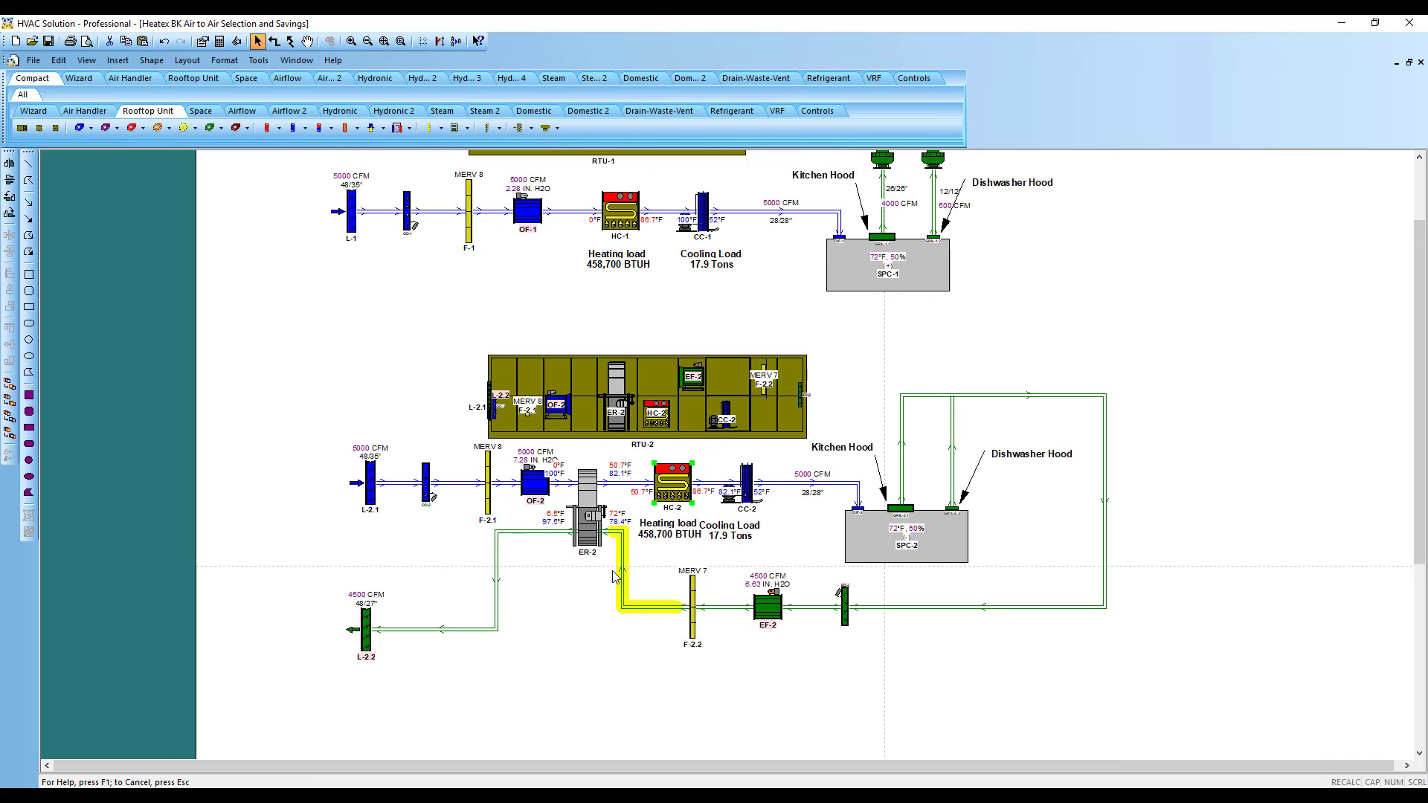
{"action": "scroll", "coordinate": [653, 576], "scroll_direction": "down", "scroll_amount": 1}
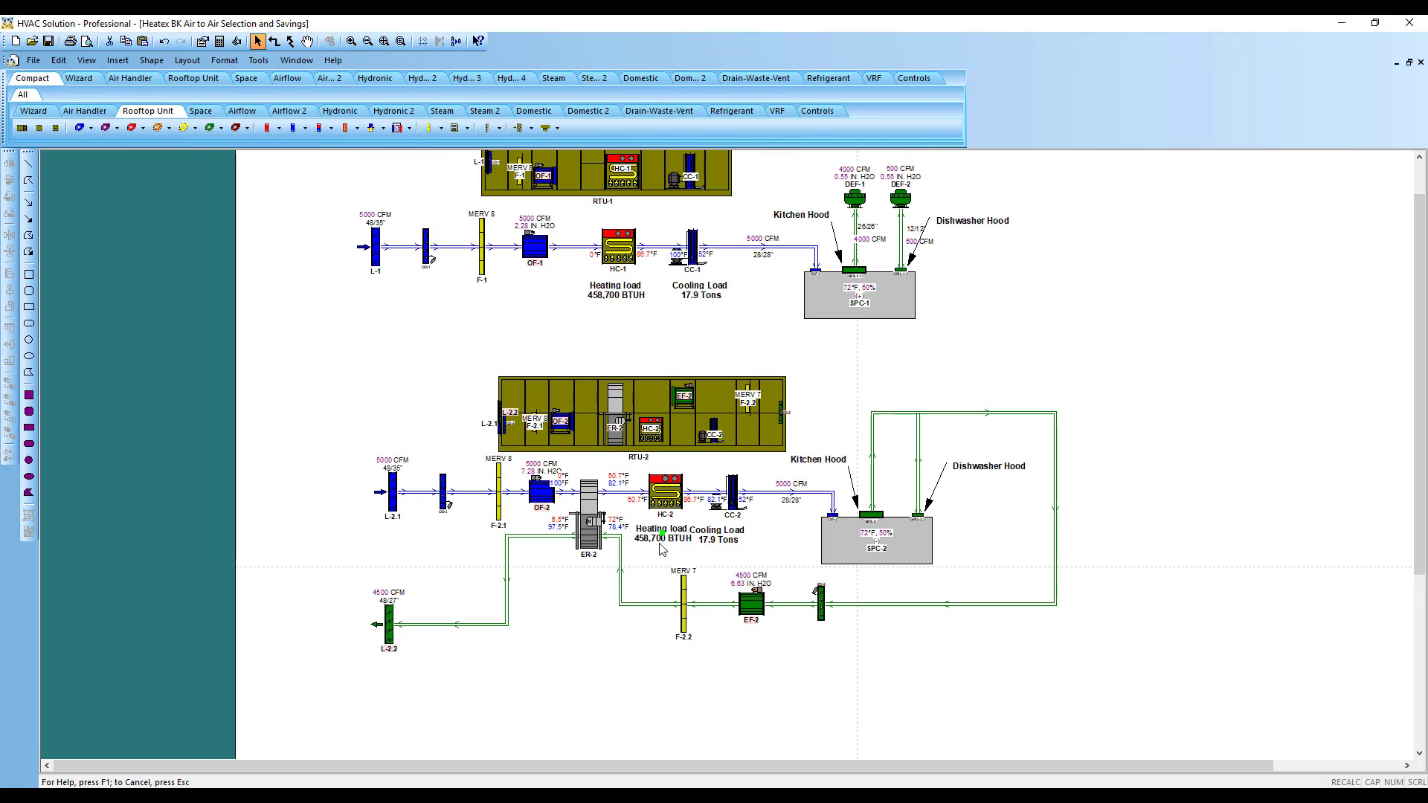
{"action": "left_click_drag", "start_coordinate": [663, 550], "coordinate": [811, 673]}
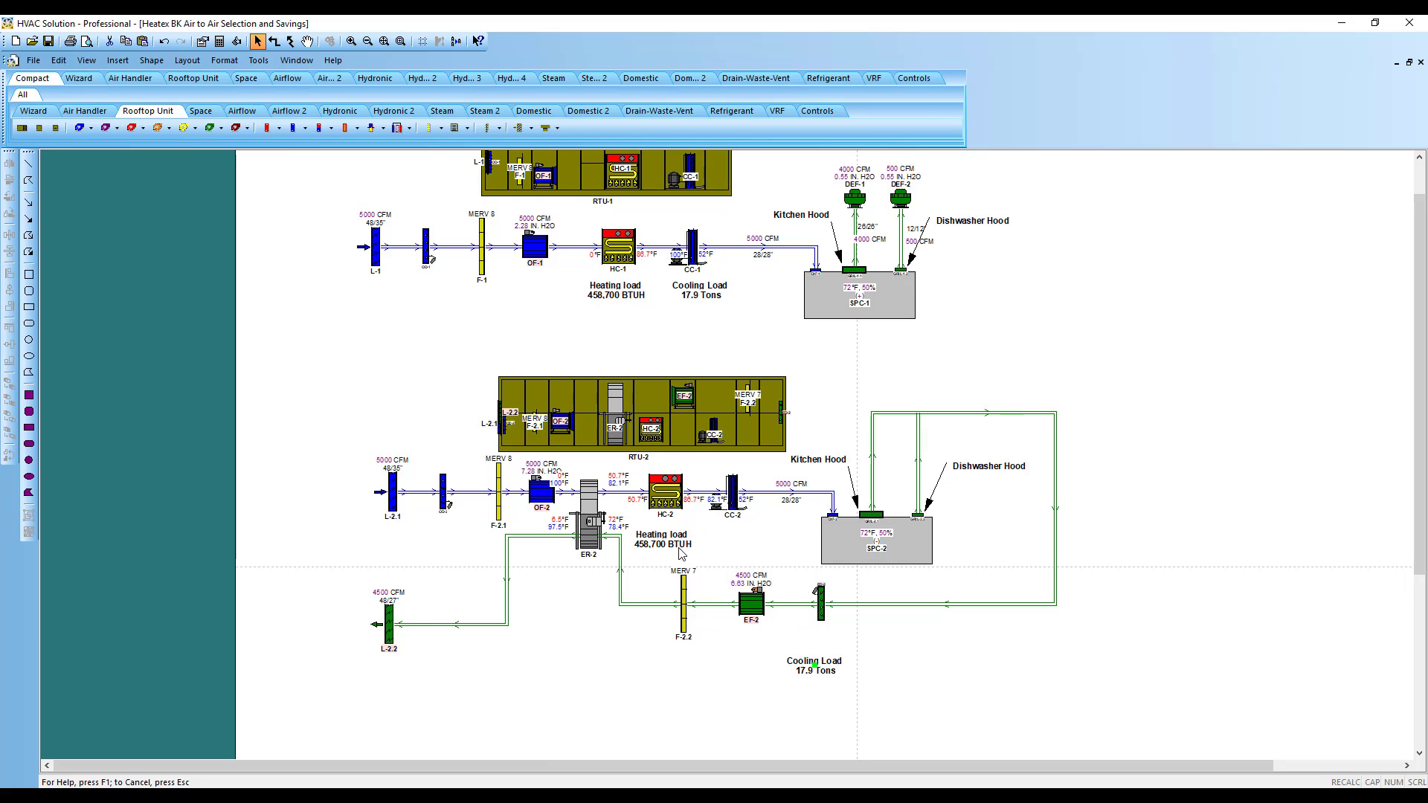
- Move system 2's heating load label below the exhaust duct and lower its cooling load label to sit alongside
{"action": "left_click_drag", "start_coordinate": [677, 548], "coordinate": [711, 713]}
{"action": "left_click_drag", "start_coordinate": [813, 666], "coordinate": [812, 699]}
{"action": "scroll", "coordinate": [714, 640], "scroll_direction": "up", "scroll_amount": 1}
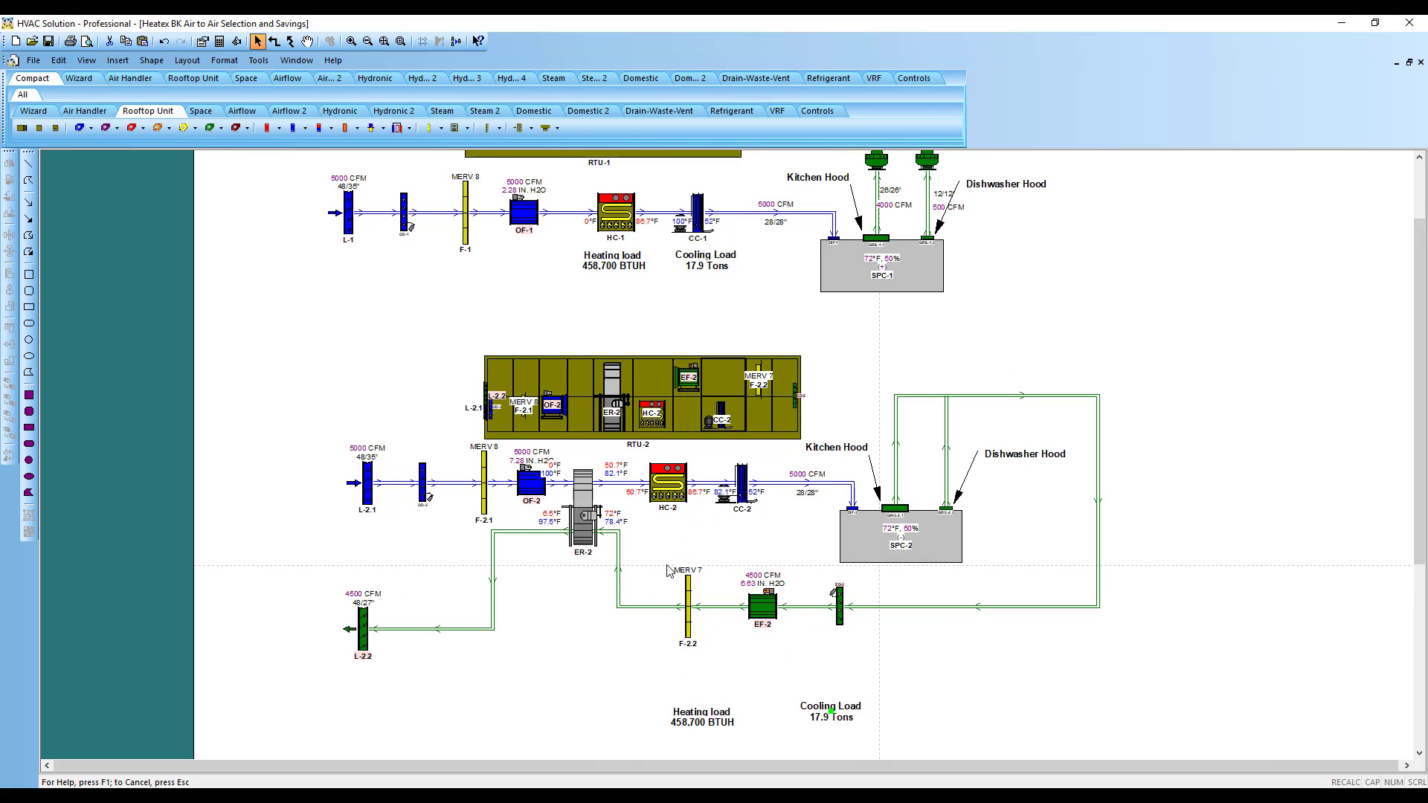
- Examine HC-2's heating load and compare the cooling loads of CC-2 and CC-1 in their coil properties
{"action": "double_click", "coordinate": [667, 485]}
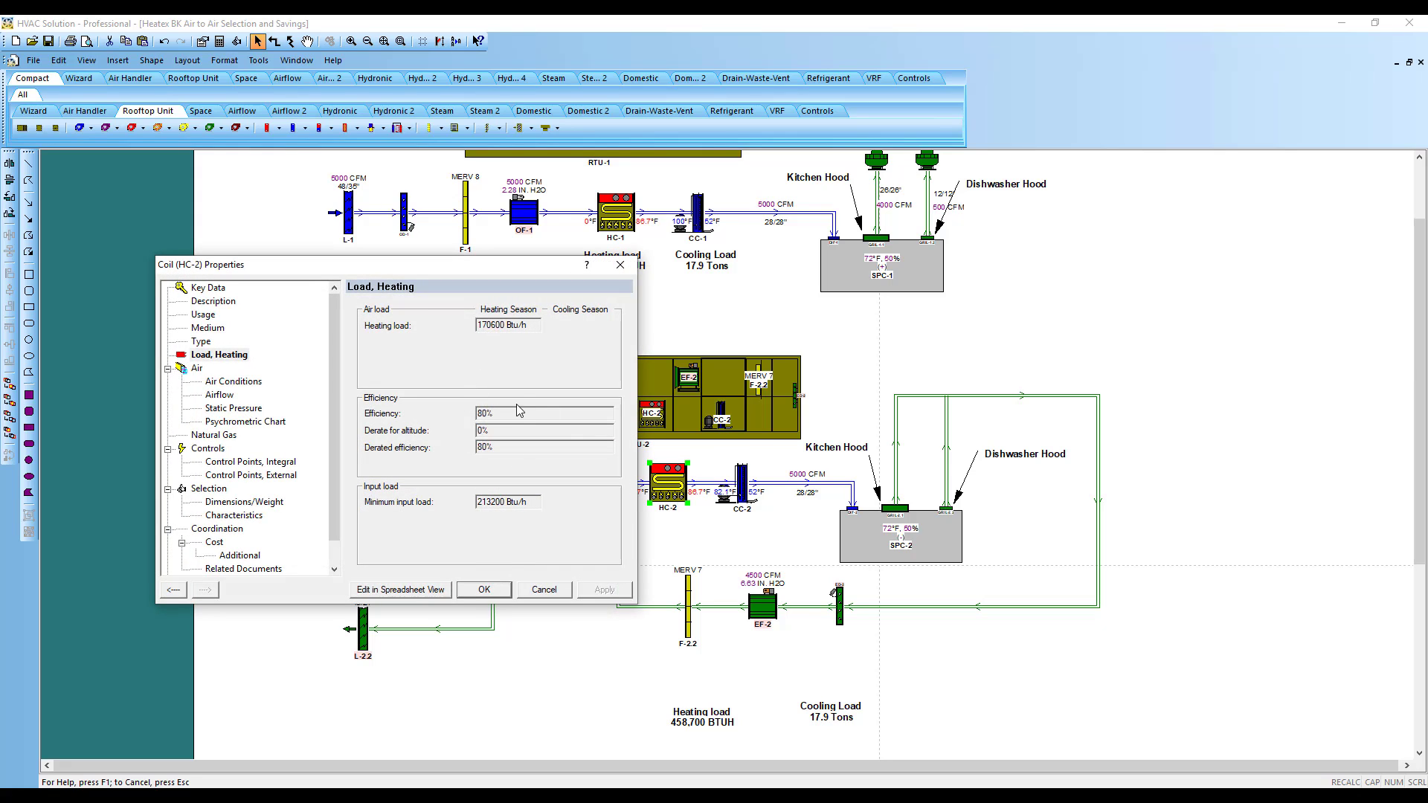
{"action": "left_click", "coordinate": [484, 590]}
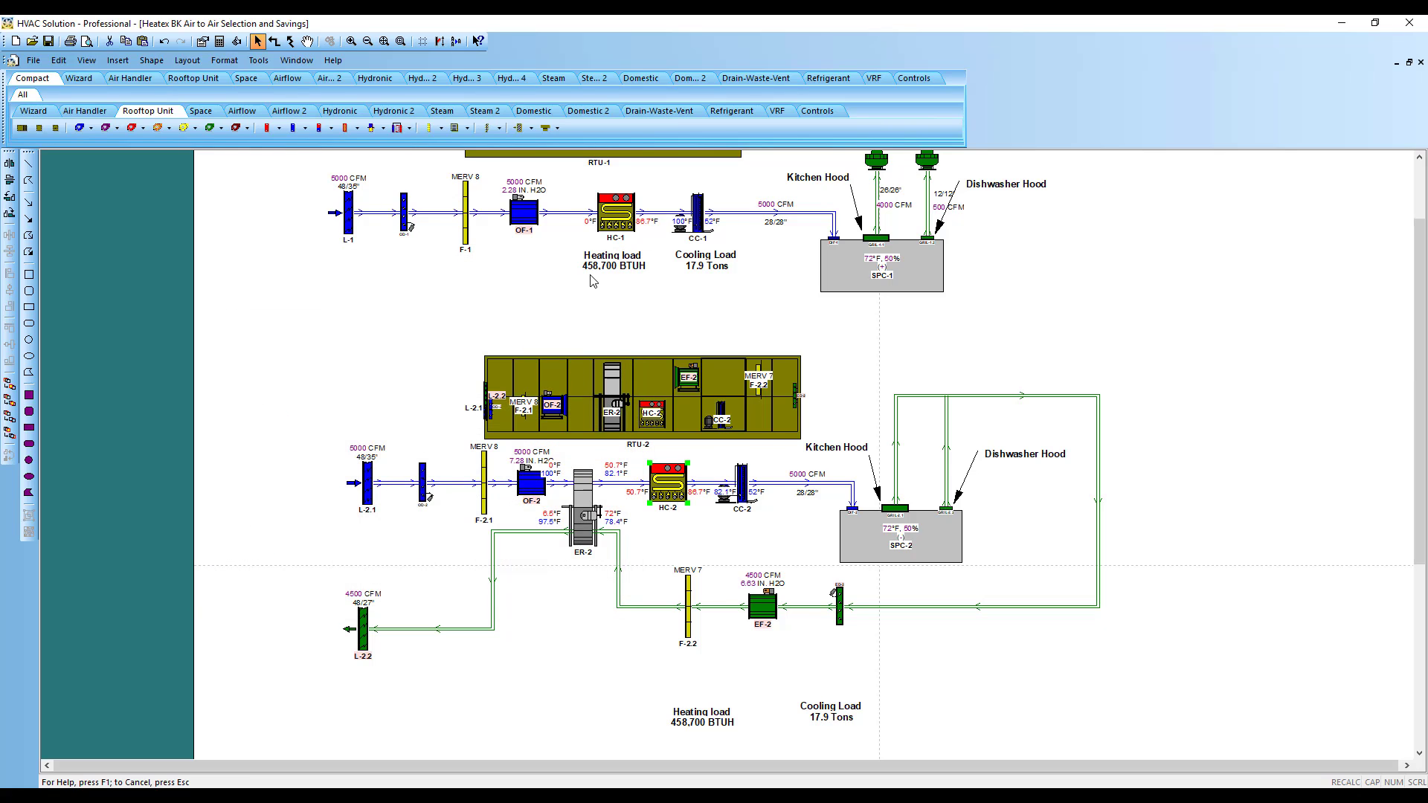
{"action": "double_click", "coordinate": [746, 499]}
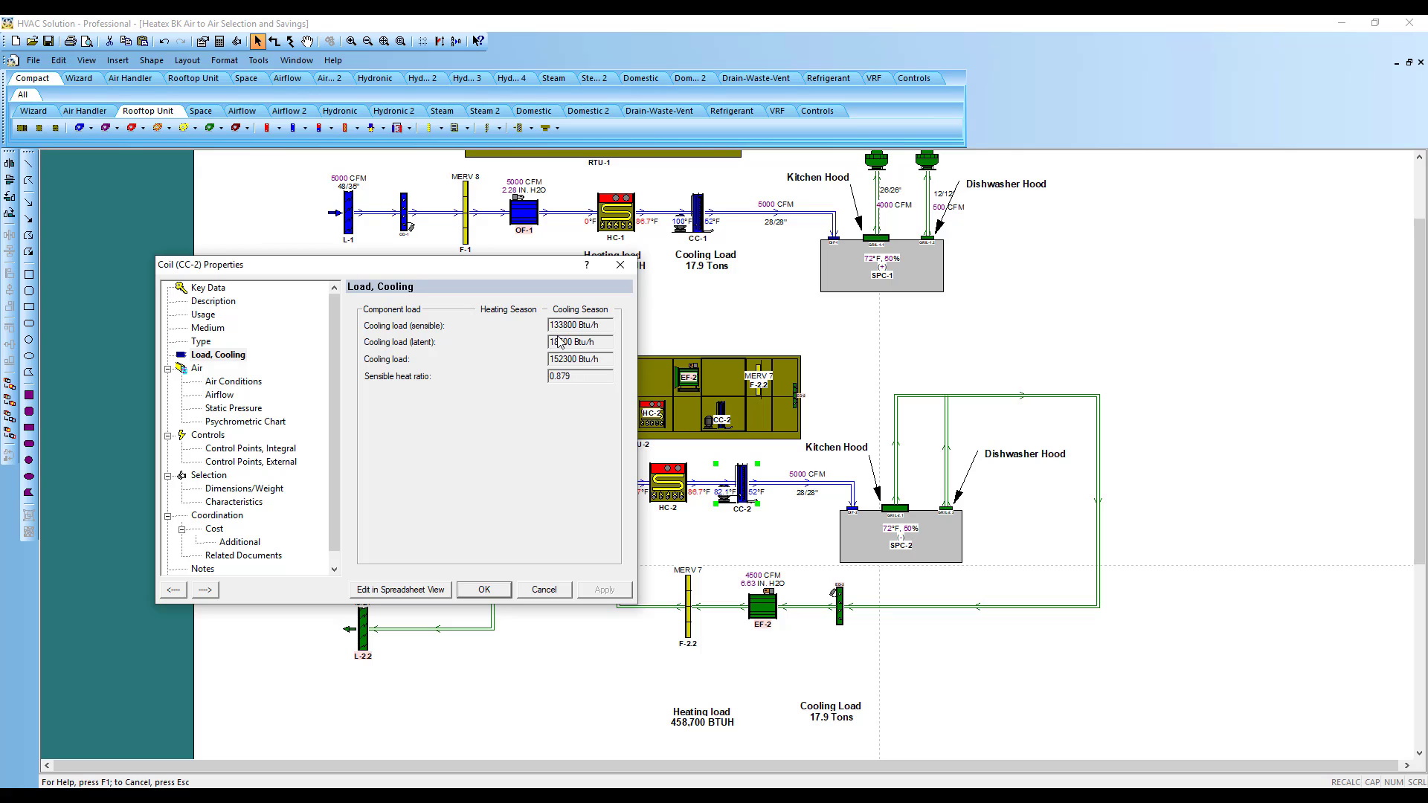
{"action": "left_click", "coordinate": [484, 589]}
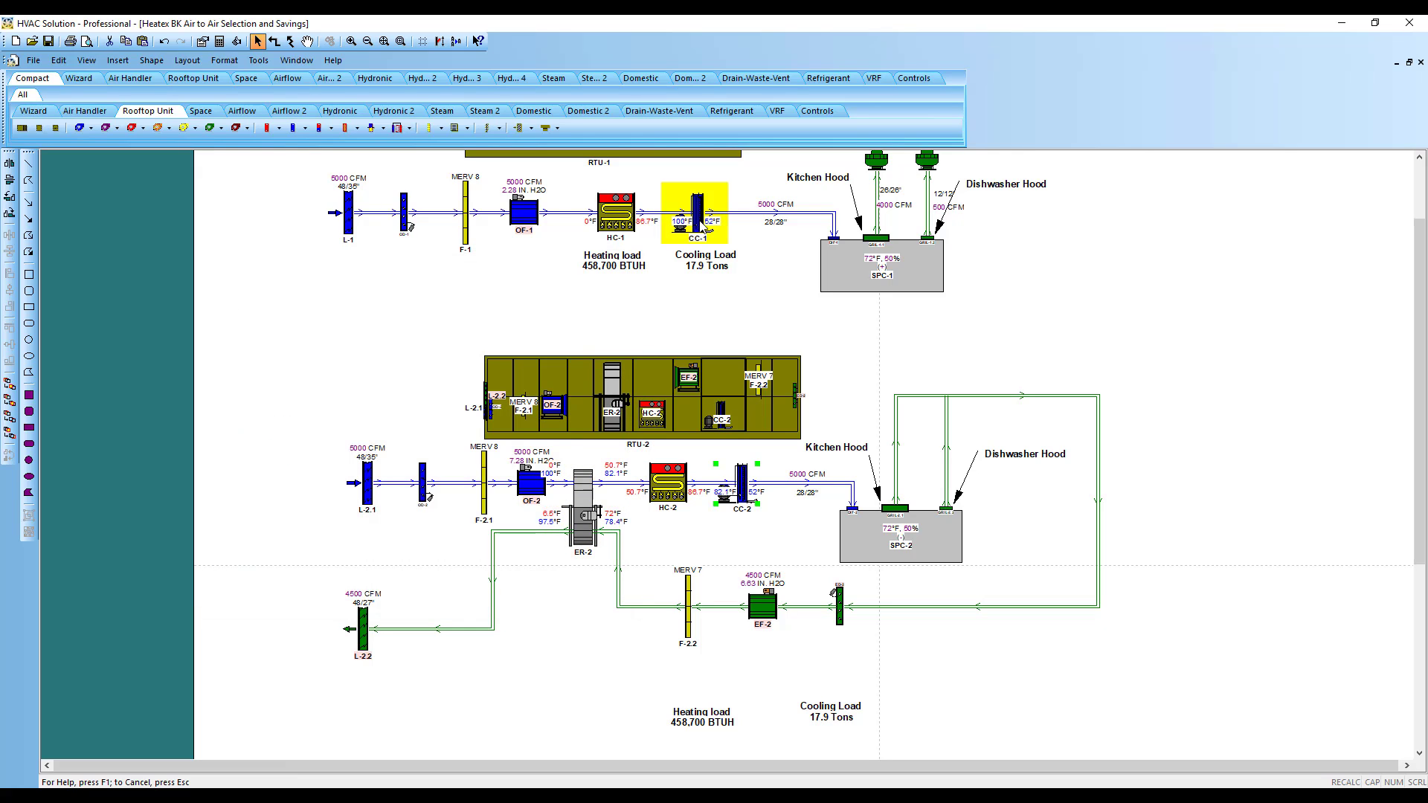
{"action": "double_click", "coordinate": [703, 226]}
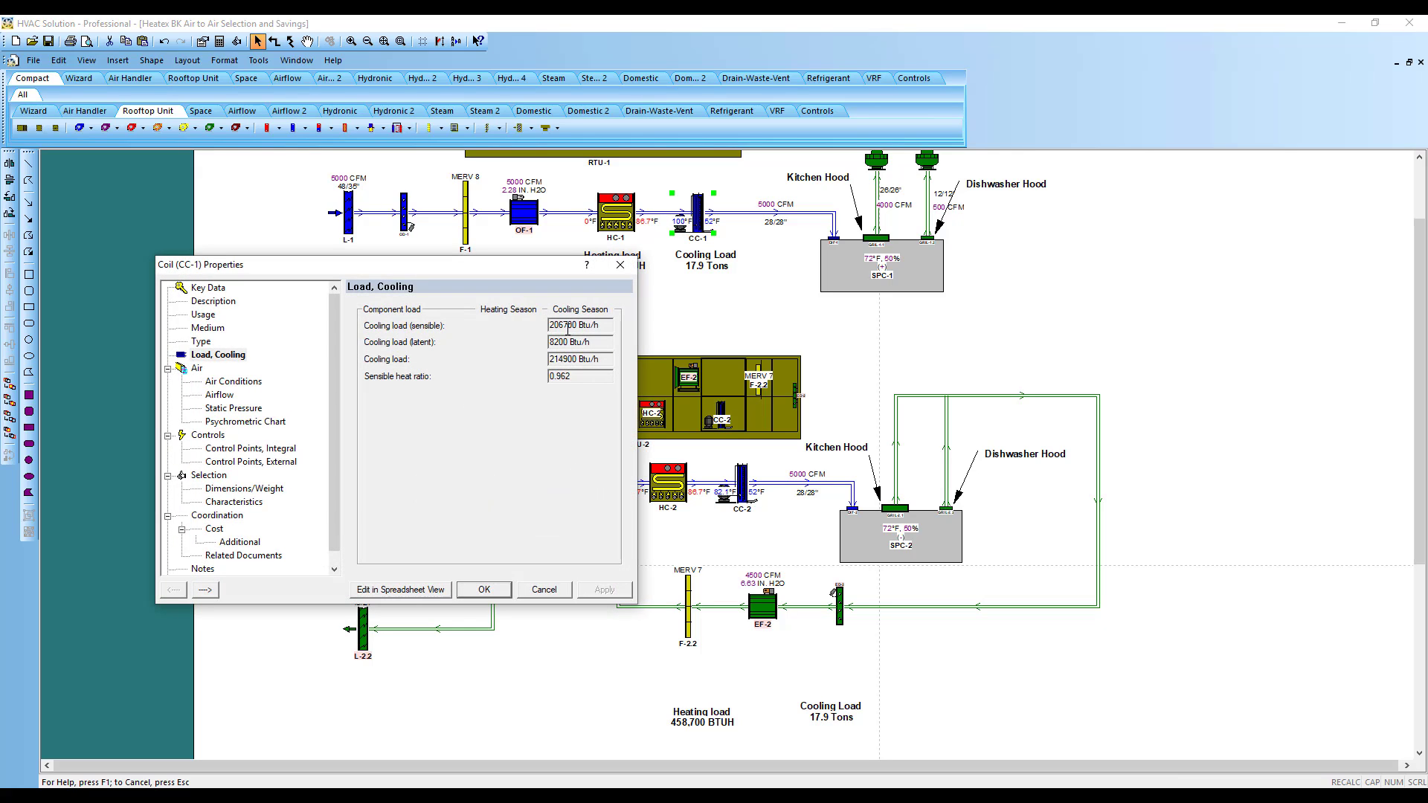
{"action": "left_click", "coordinate": [484, 591]}
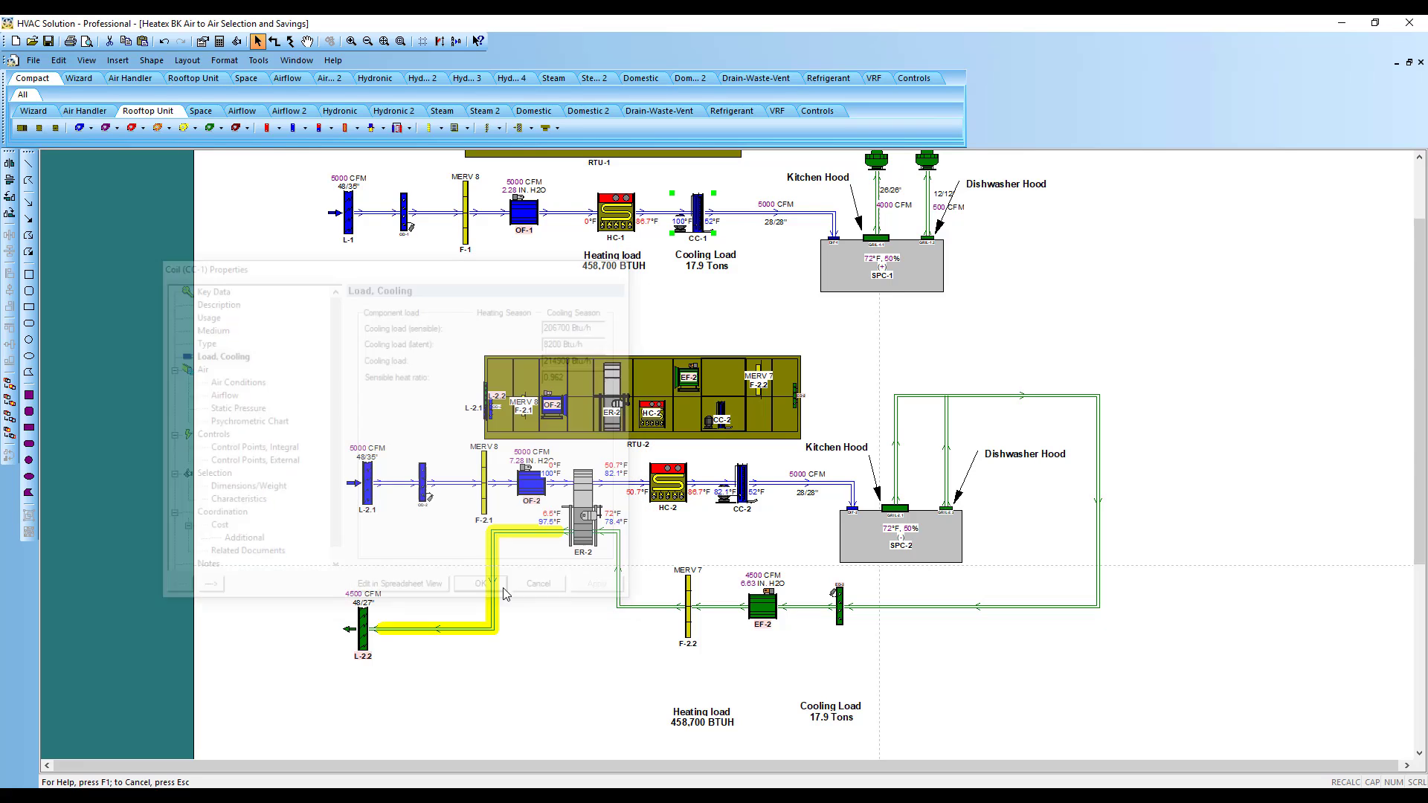
- Nudge system 2's cooling load label closer to the heating load label, roughly level with it
{"action": "left_click", "coordinate": [814, 720]}
{"action": "scroll", "coordinate": [575, 622], "scroll_direction": "up", "scroll_amount": 1}
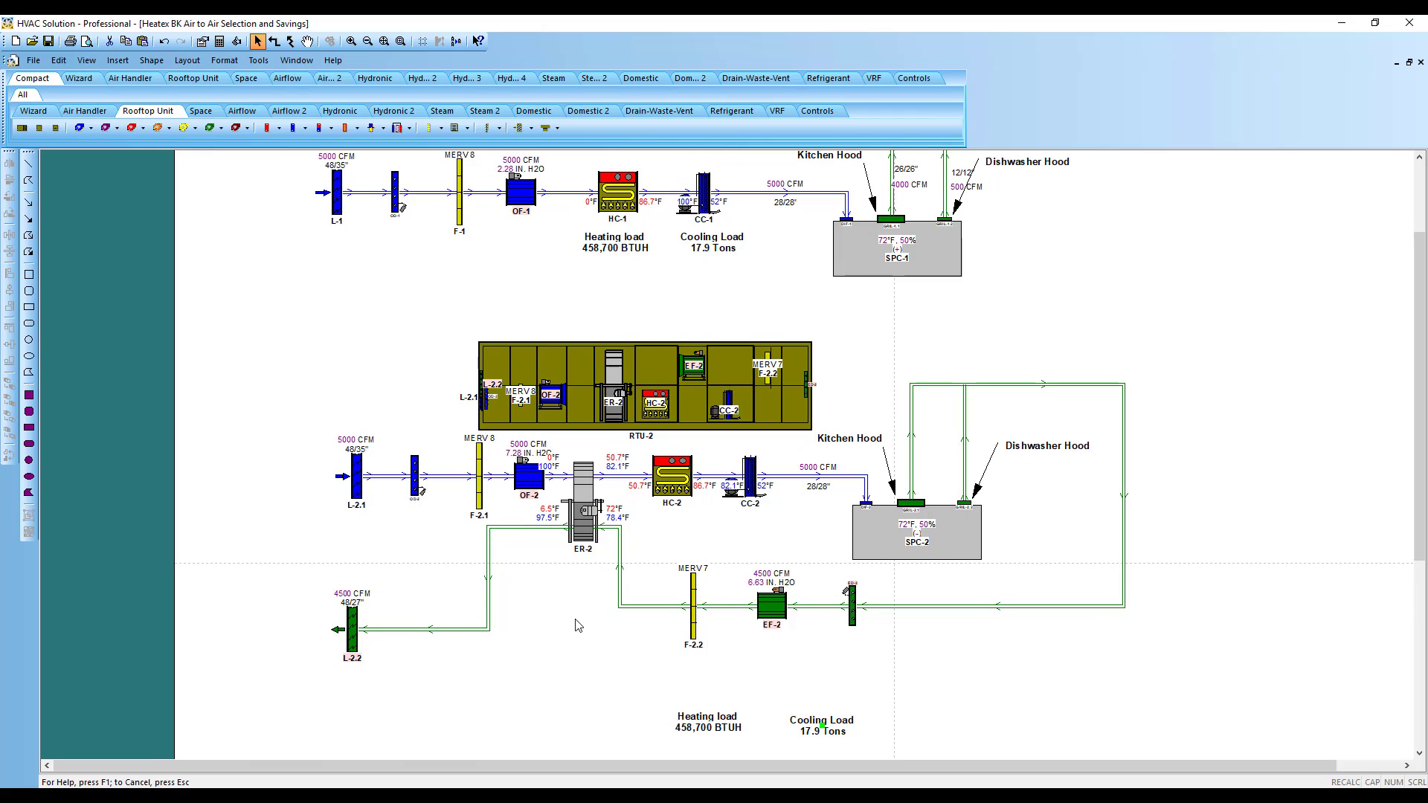
{"action": "left_click_drag", "start_coordinate": [575, 620], "coordinate": [577, 648]}
{"action": "left_click_drag", "start_coordinate": [555, 434], "coordinate": [523, 435]}
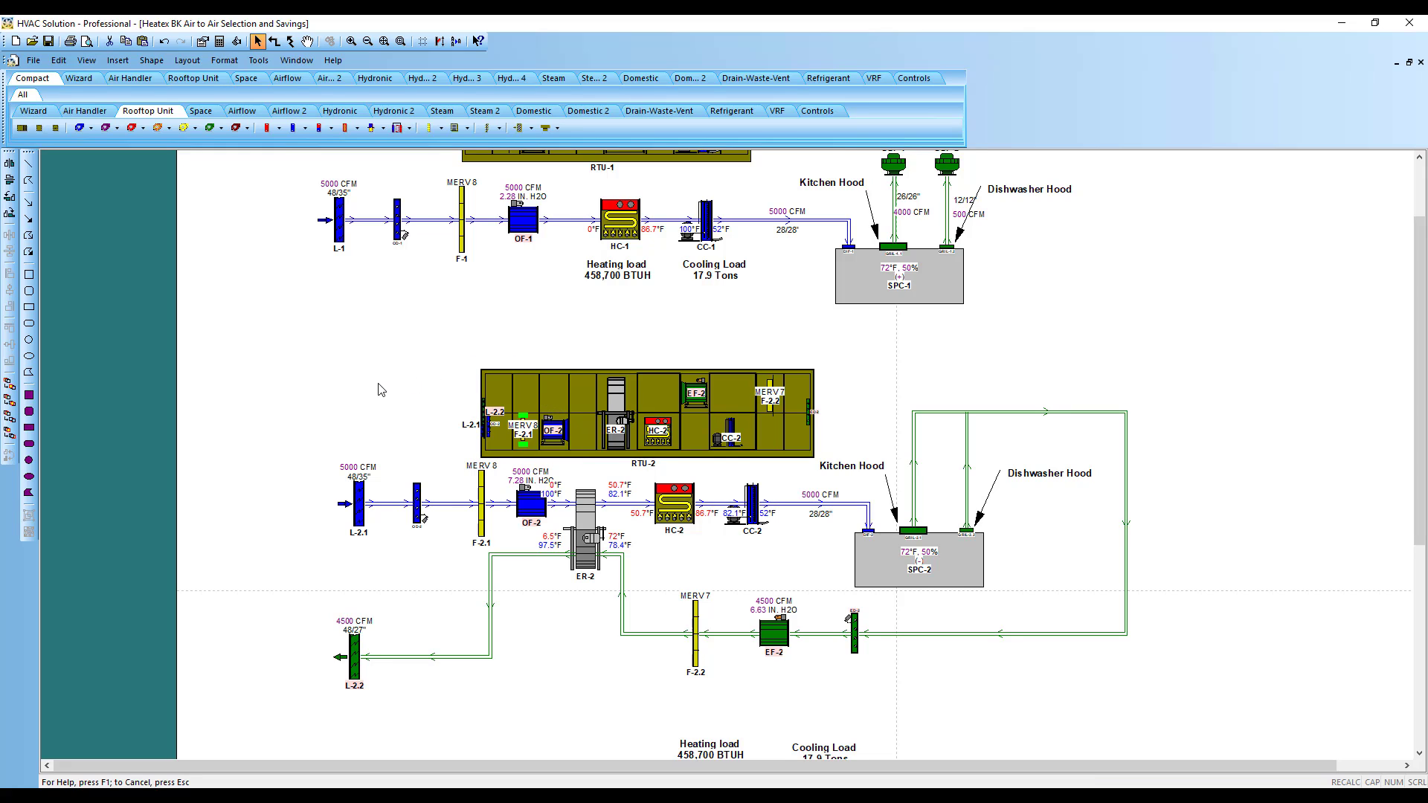
{"action": "scroll", "coordinate": [396, 362], "scroll_direction": "up", "scroll_amount": 1}
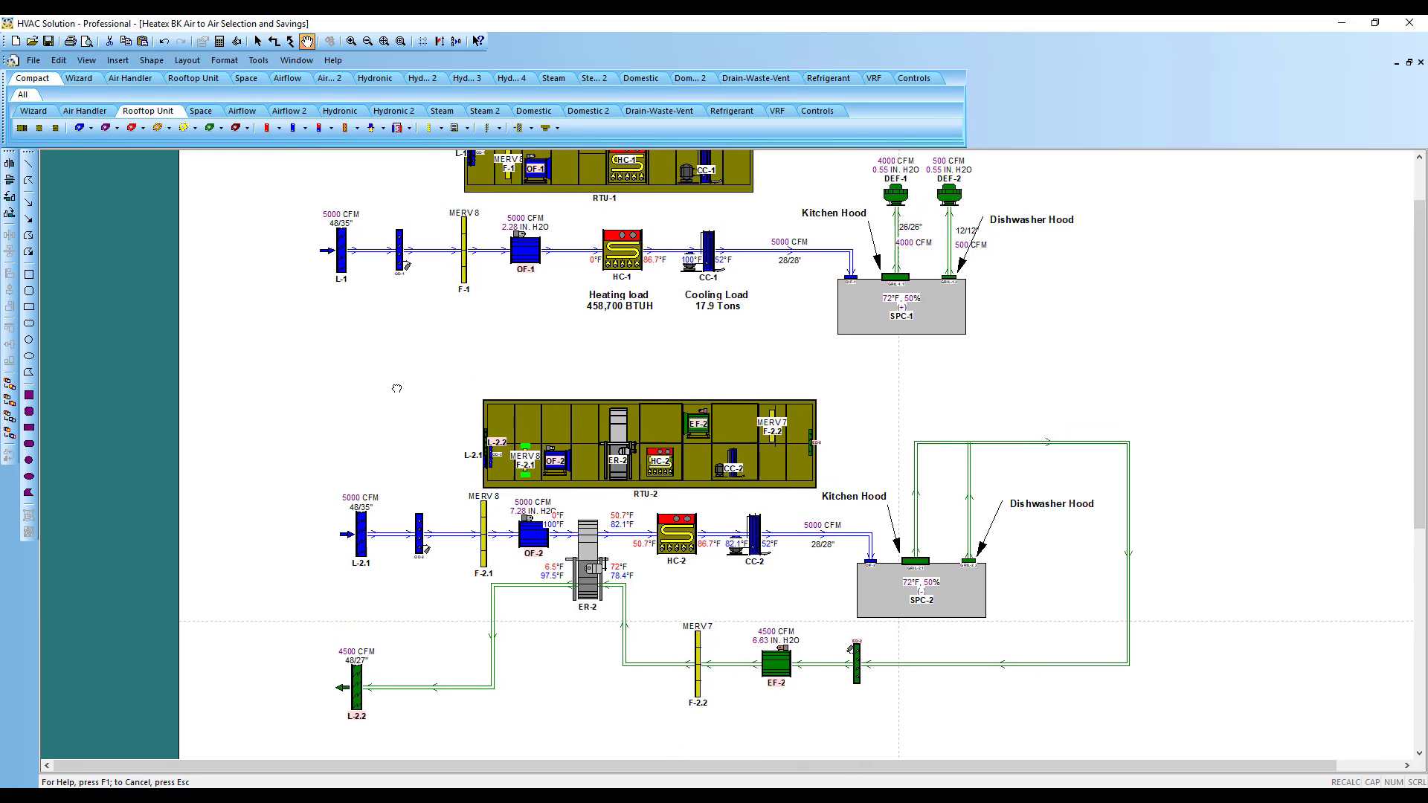
{"action": "scroll", "coordinate": [387, 389], "scroll_direction": "right", "scroll_amount": 2}
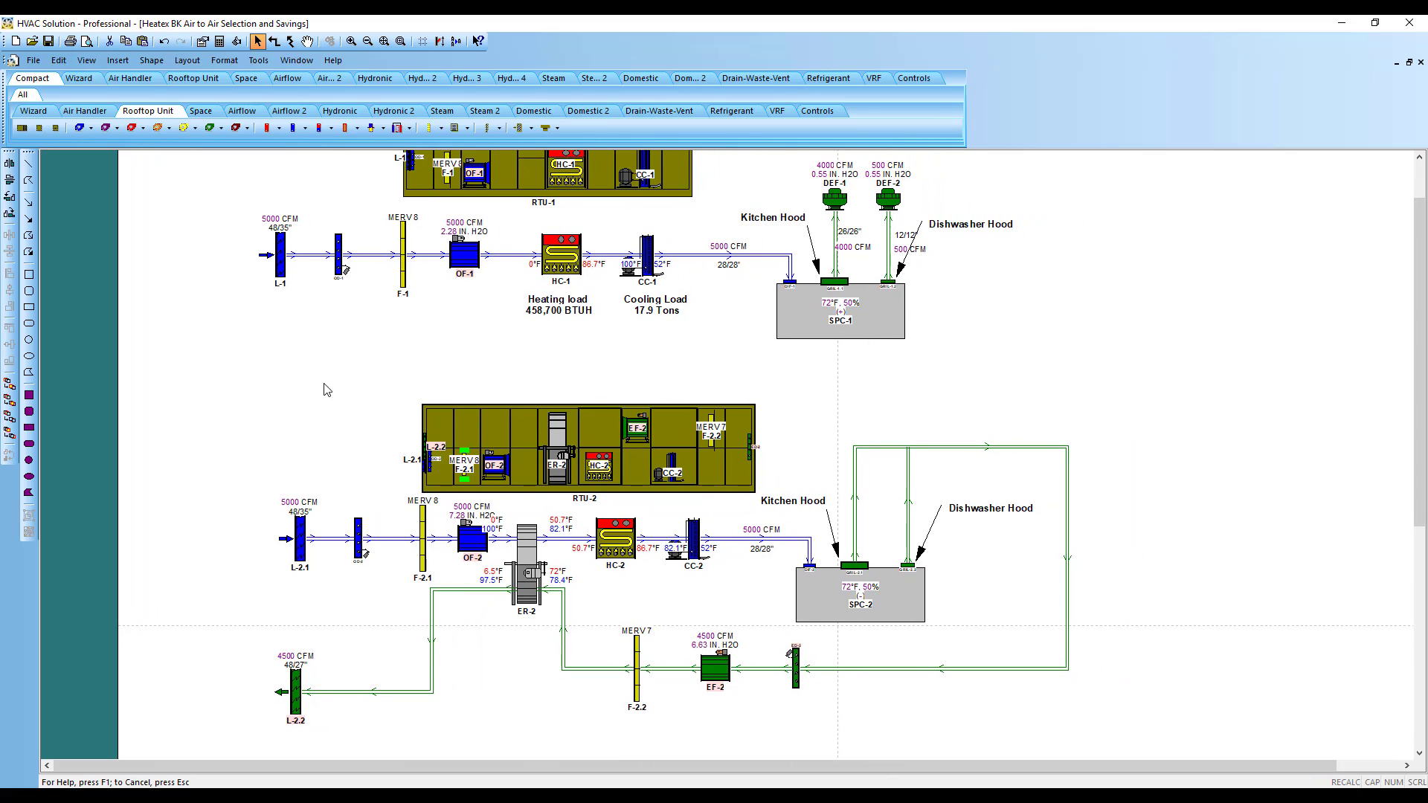